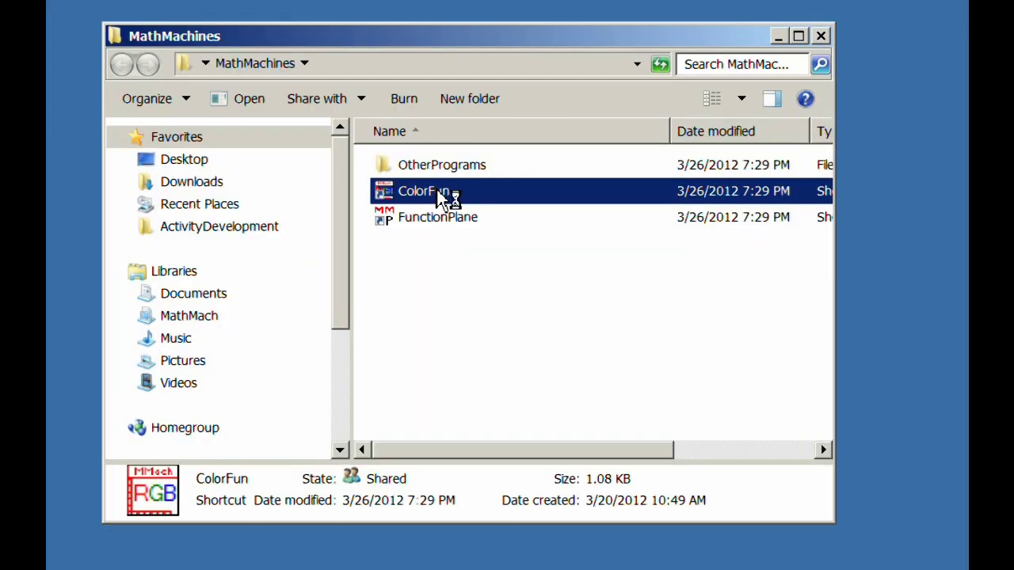
Step: Launch ColorFun from Windows Explorer, which brings up the no-DAQ-device prompt
key(Return)
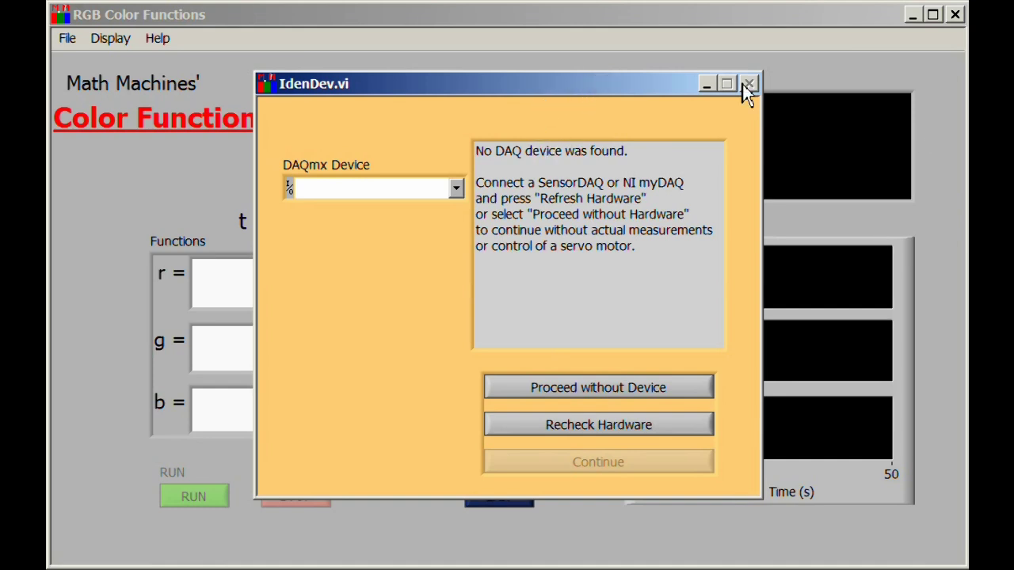
Step: Proceed without a DAQ device and run the red function r = 10*t
click(678, 394)
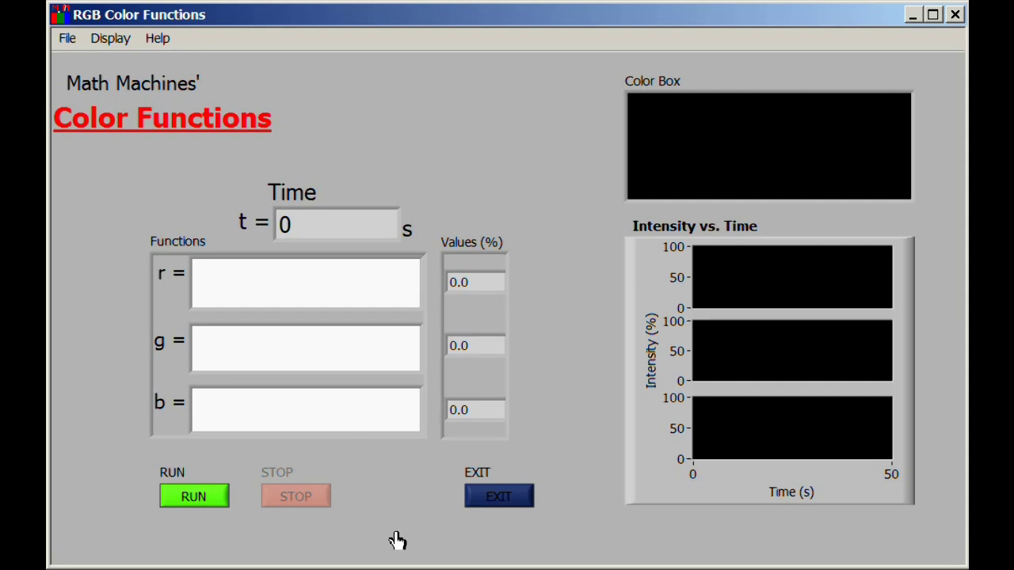
click(220, 277)
text(10*)
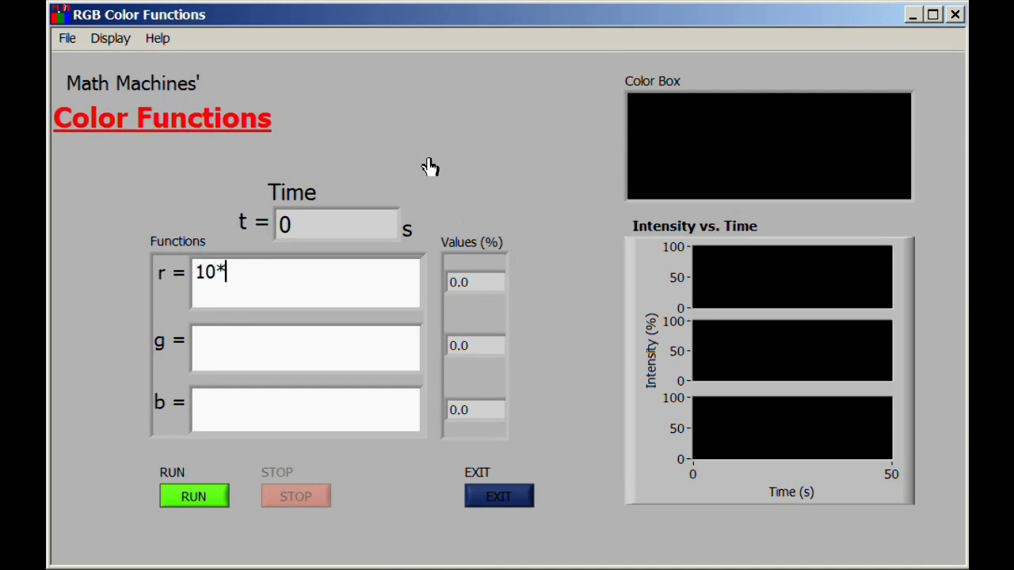
text(t)
click(200, 497)
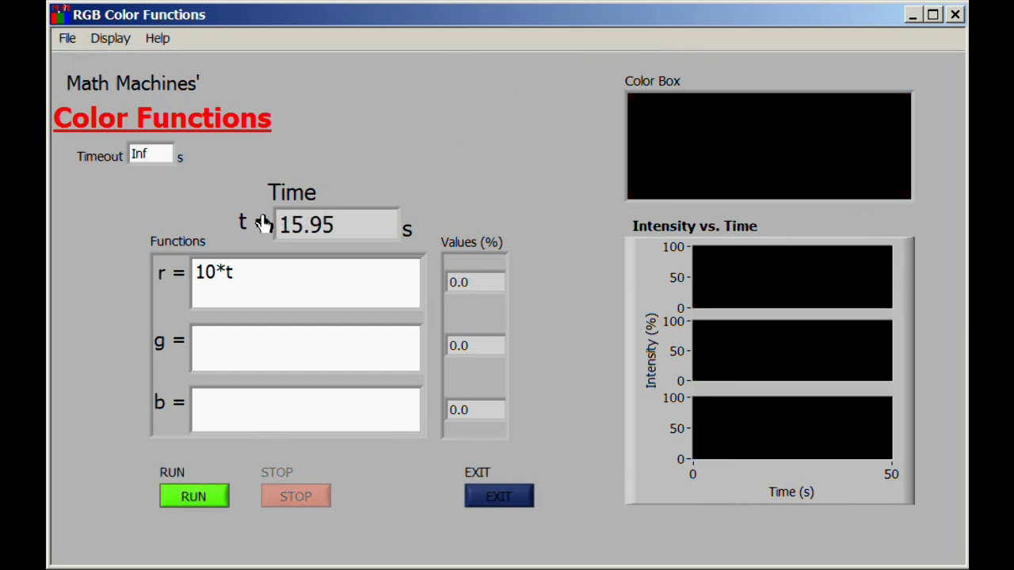
Step: Change the Timeout from Inf to 10 seconds
double_click(157, 154)
text(10)
key(Return)
Step: Run r = 10*t over the 10 s timeout, then clear the output with Continue
click(204, 504)
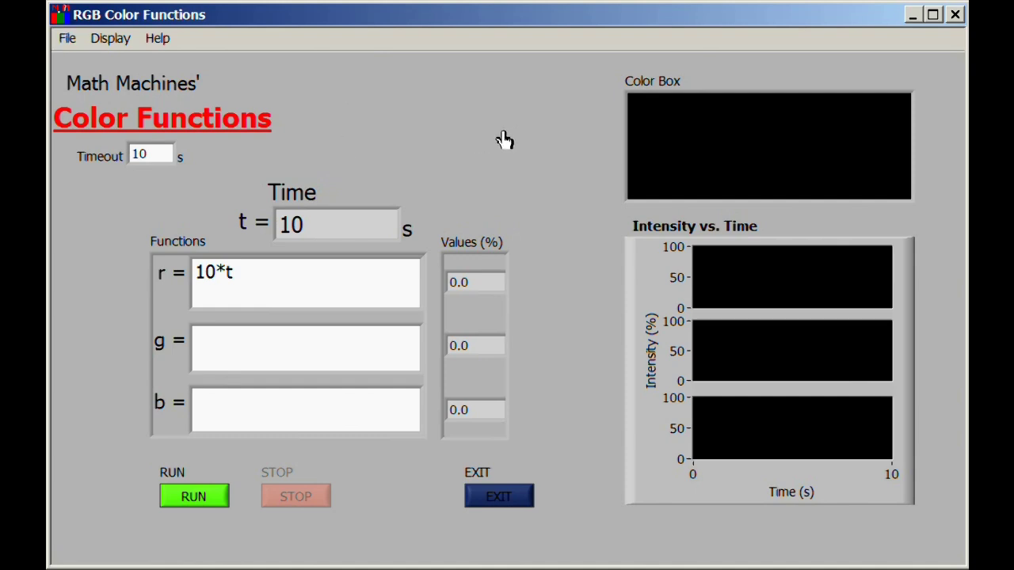
click(197, 495)
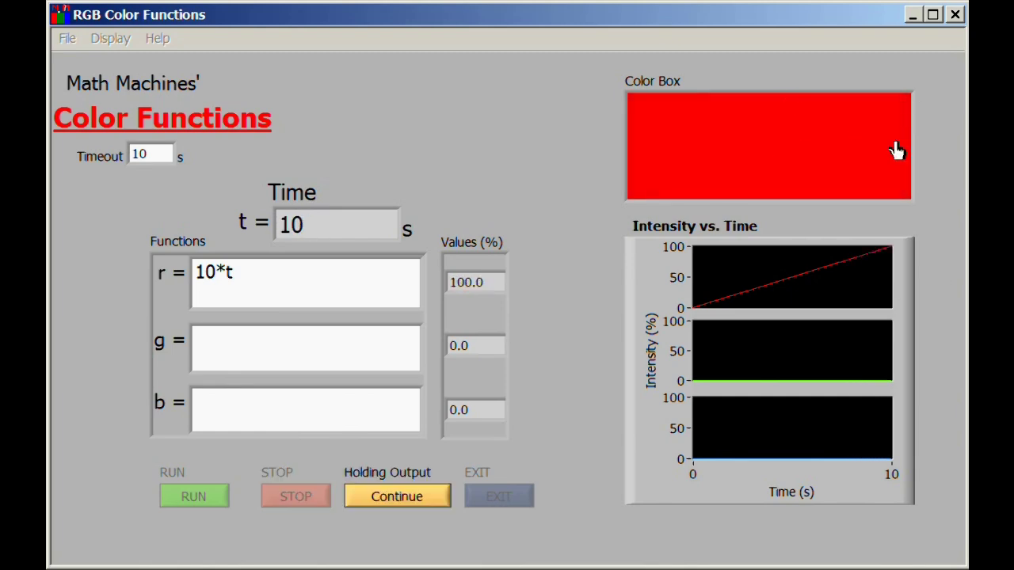
click(414, 509)
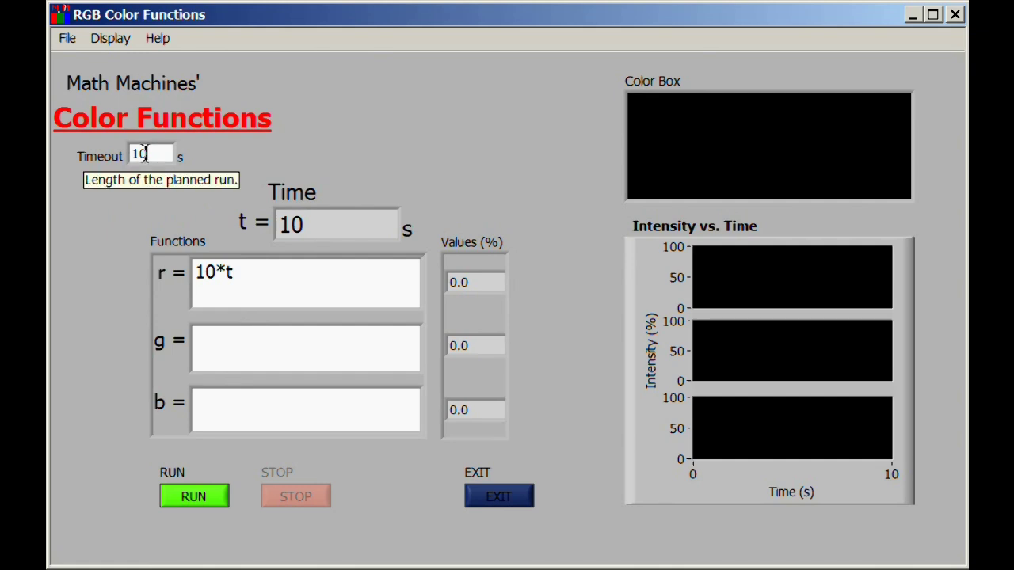
Step: Set Timeout to 5 s, change r to 20*t, run it, and clear the output
drag(147, 155, 106, 154)
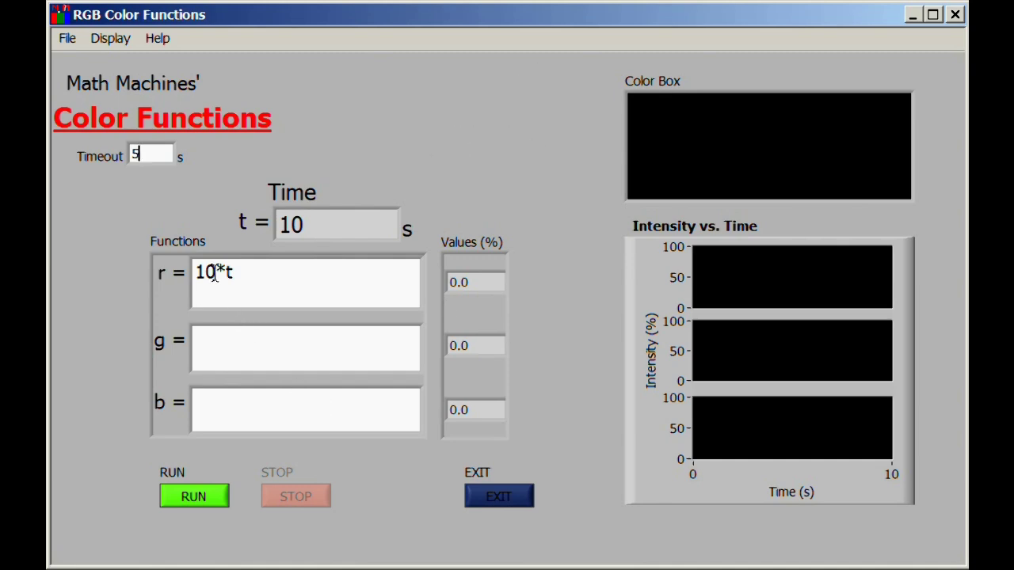
drag(215, 273, 201, 281)
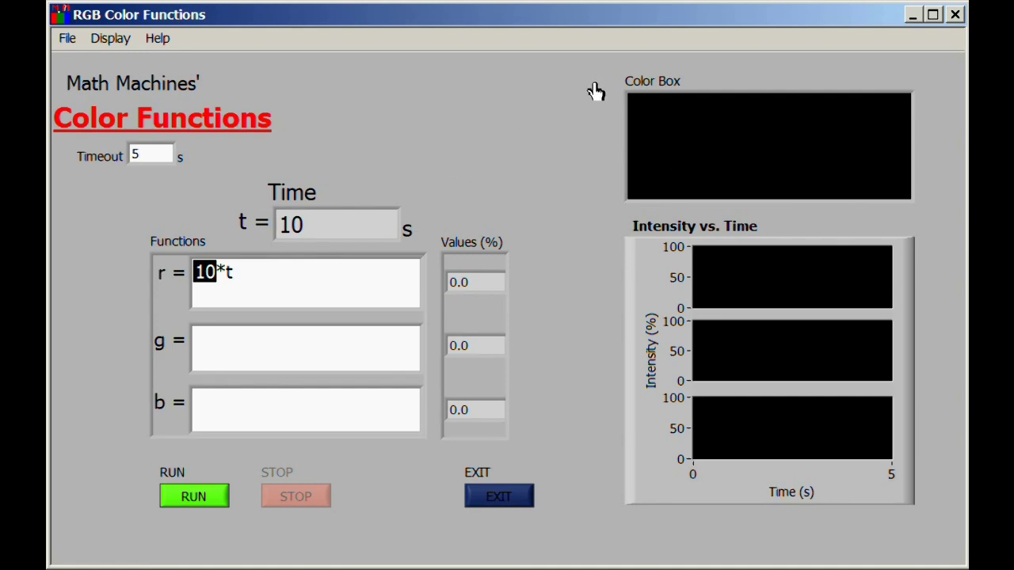
text(20)
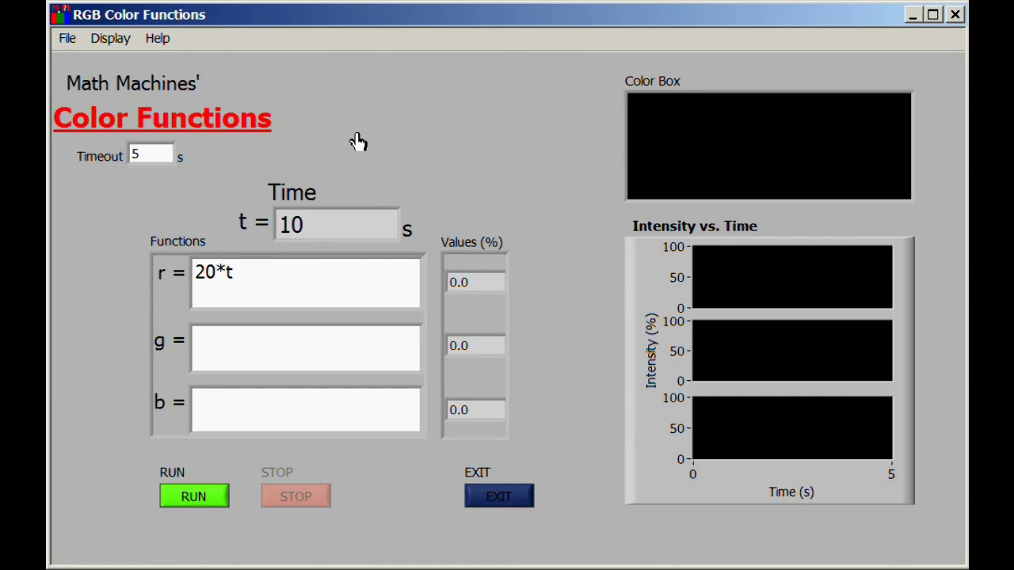
click(209, 497)
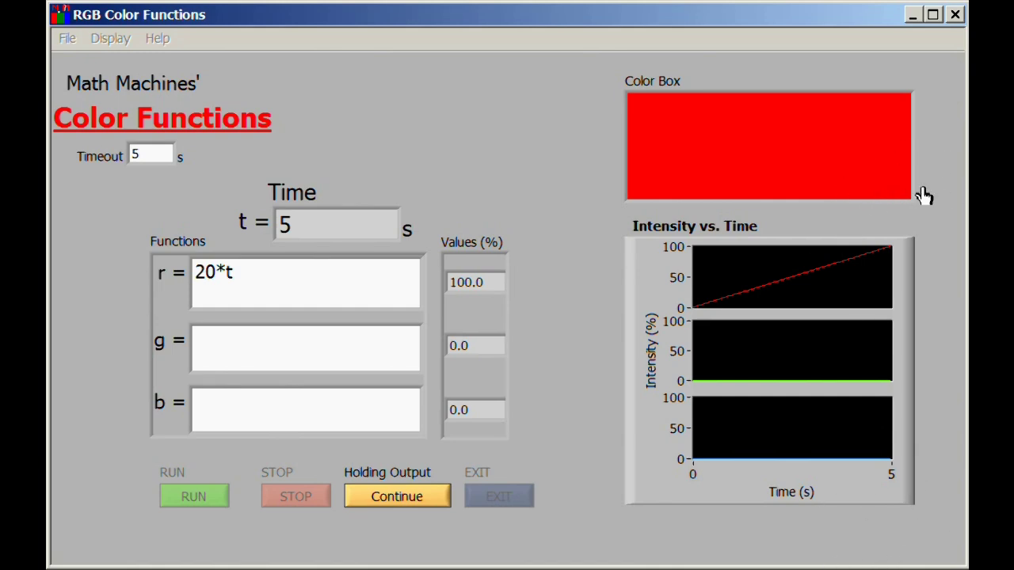
click(410, 506)
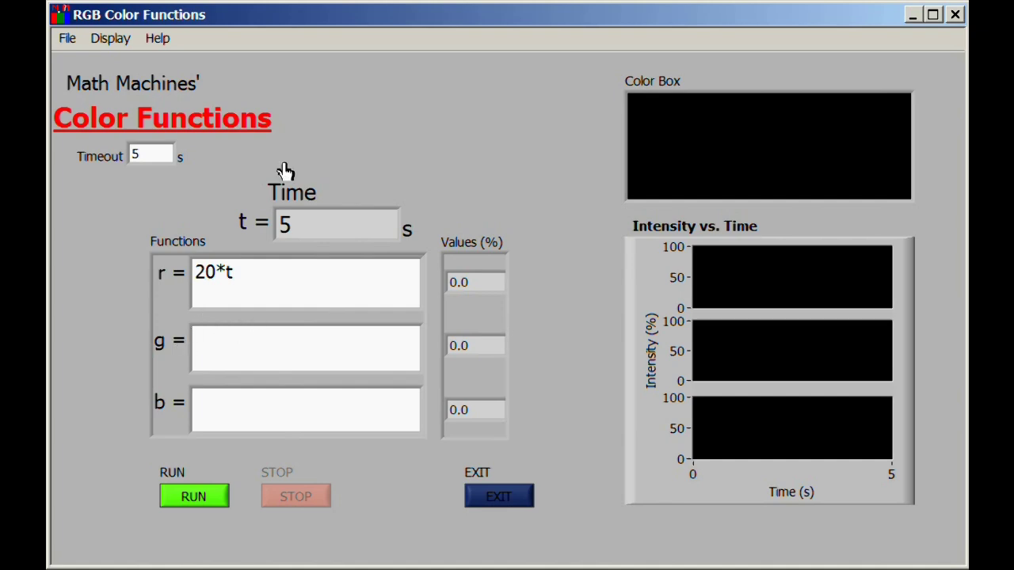
Step: Run g = 20*t alongside red for yellow, clear the output, then change g to r
click(230, 344)
click(211, 505)
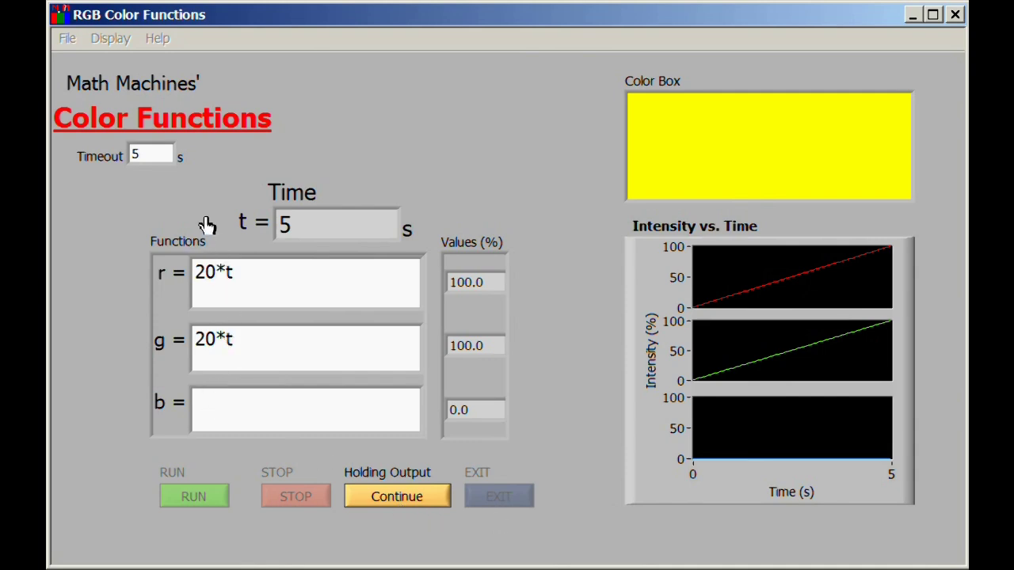
click(396, 497)
drag(274, 340, 171, 341)
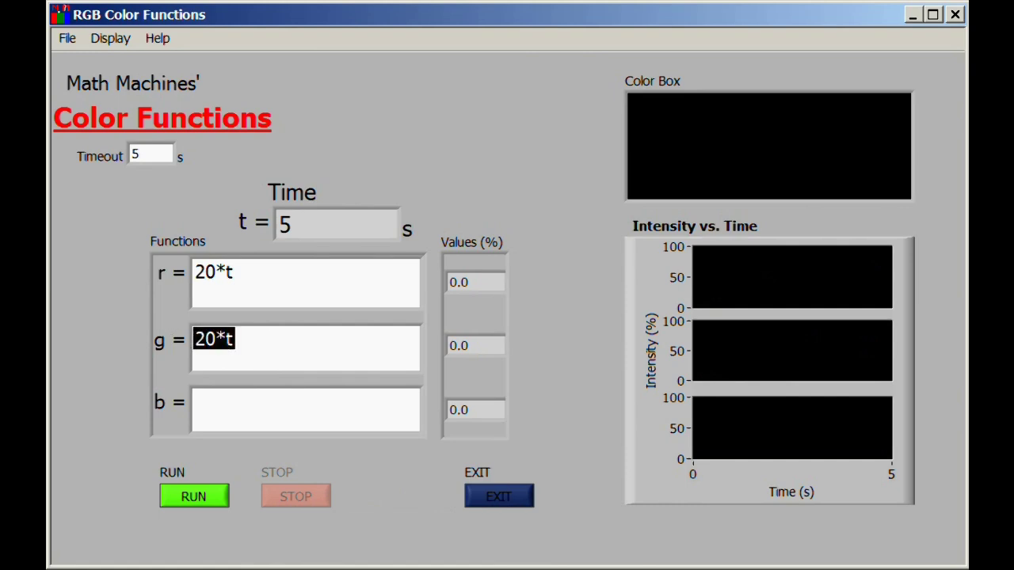
text(r)
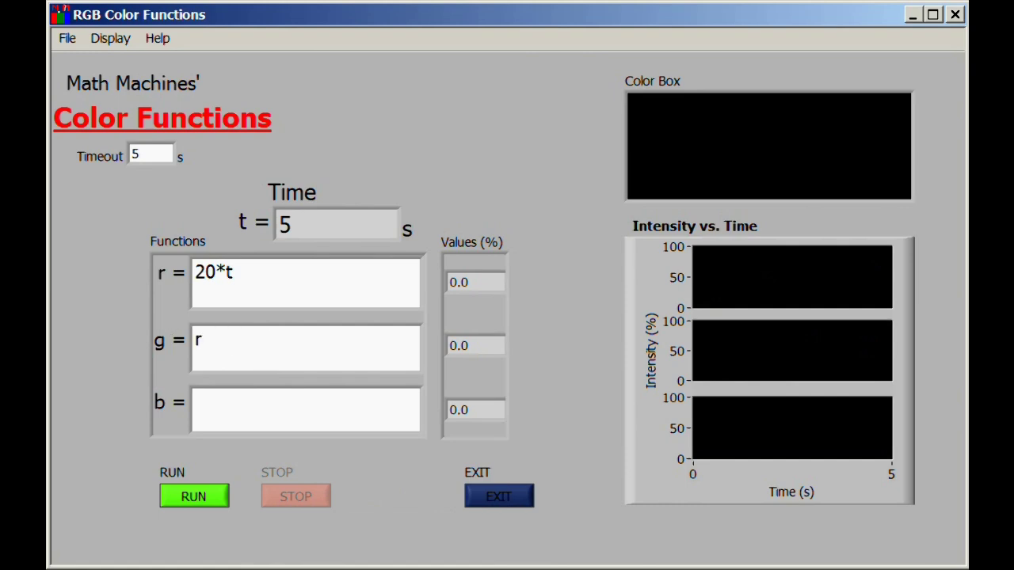
Step: Run with g = r for matching red and green ramps, then clear the output
click(206, 500)
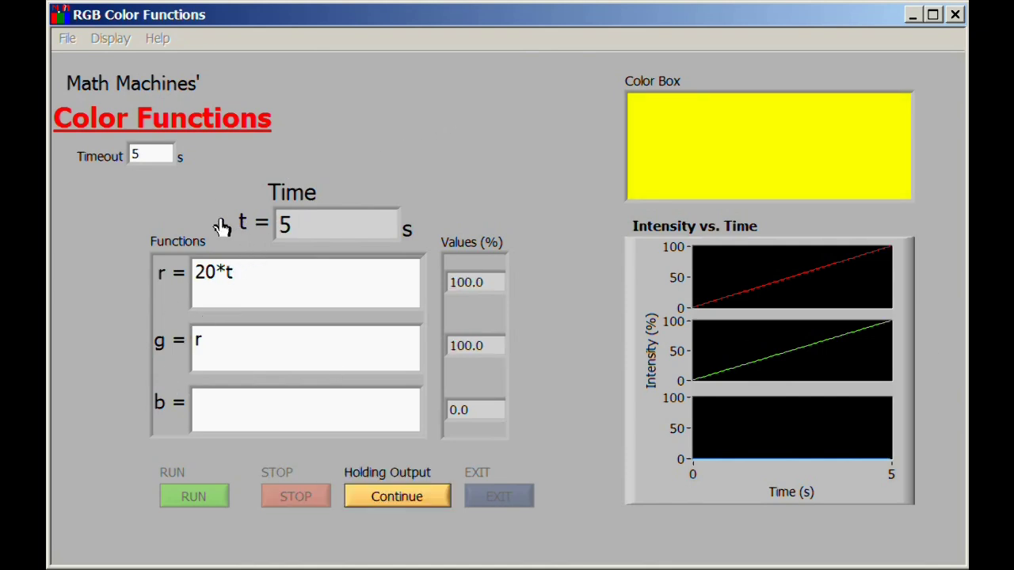
click(428, 503)
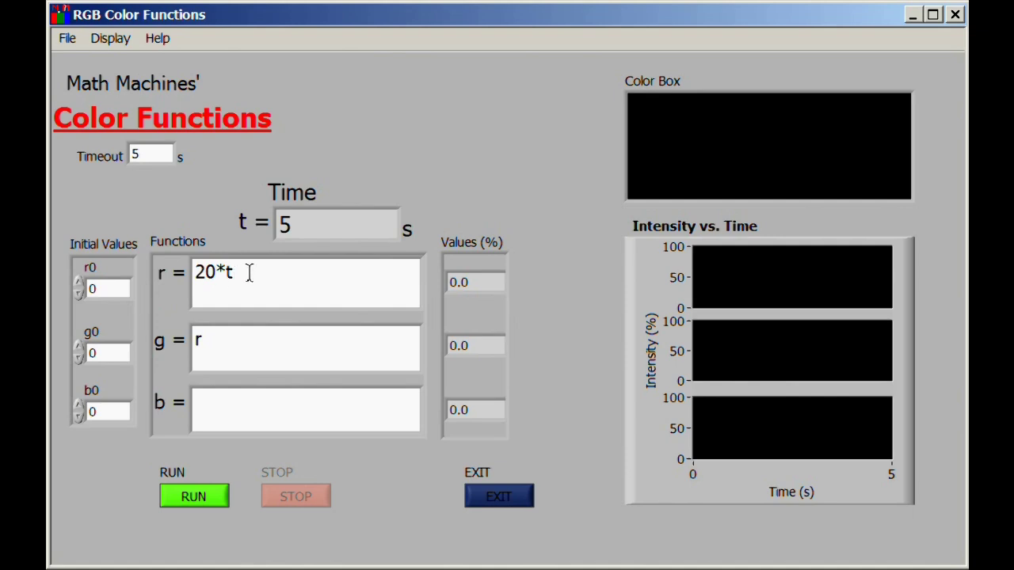
Step: Replace the red function 20*t with the recursive r+1
drag(249, 272, 167, 273)
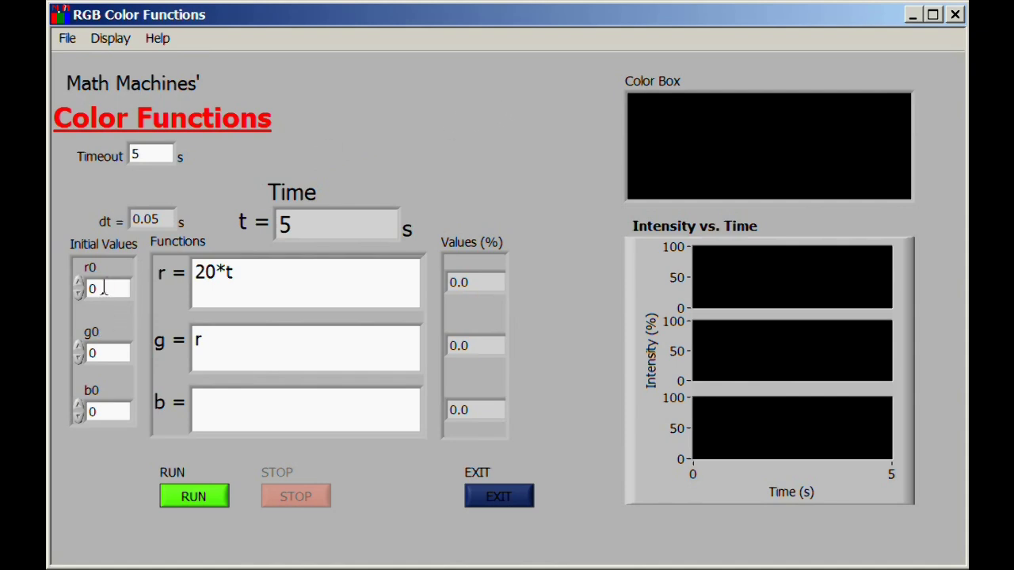
drag(247, 278, 190, 279)
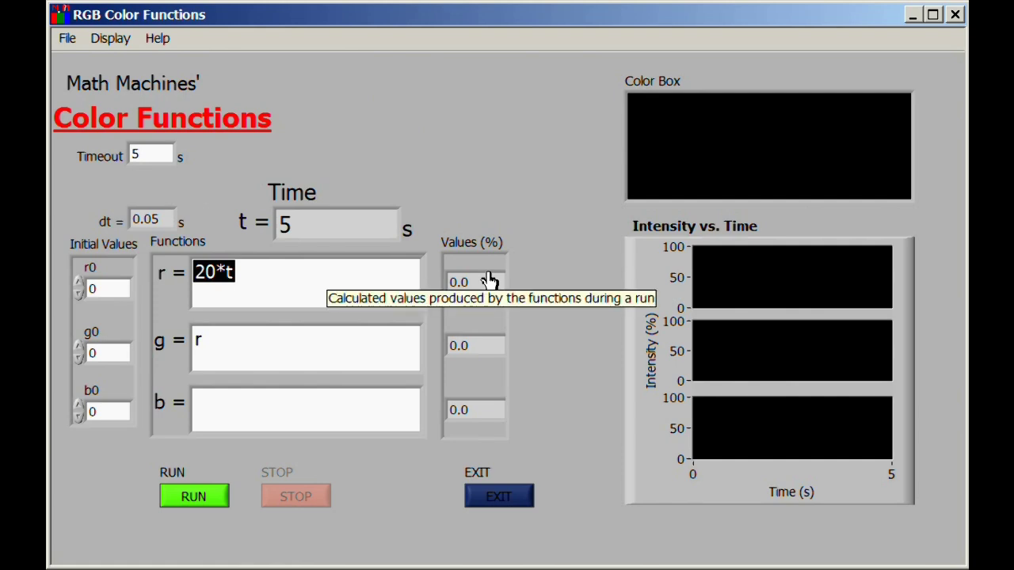
text(r+1)
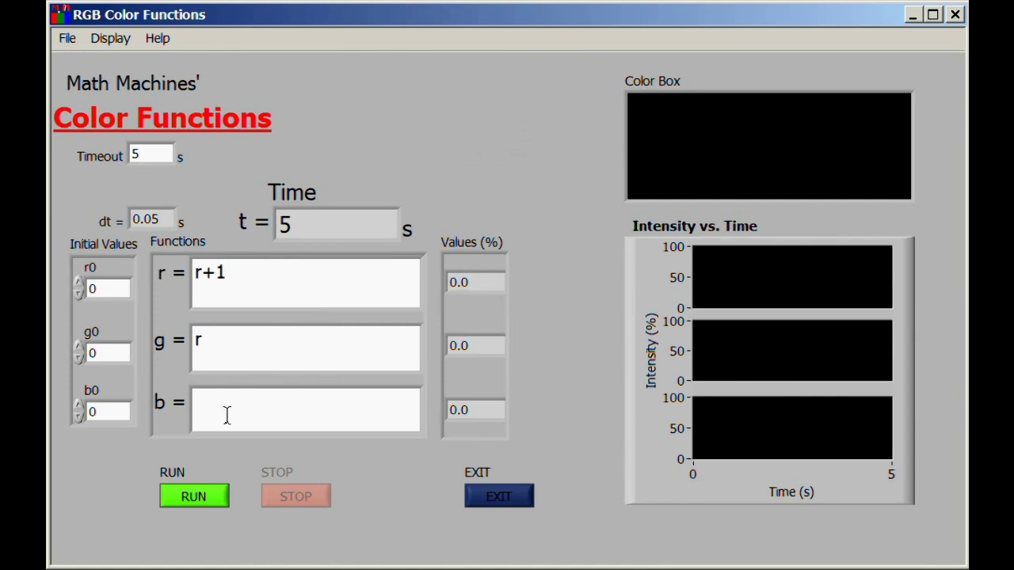
Step: Delete the green function, run r = r+1 alone, clear the output, and start a new g entry
double_click(227, 347)
key(BackSpace)
click(212, 502)
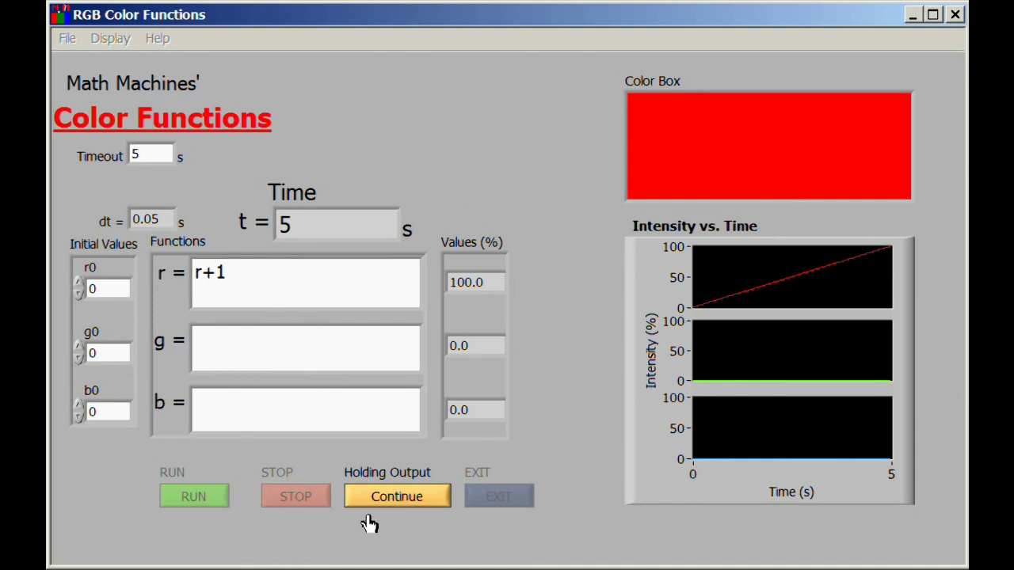
click(387, 501)
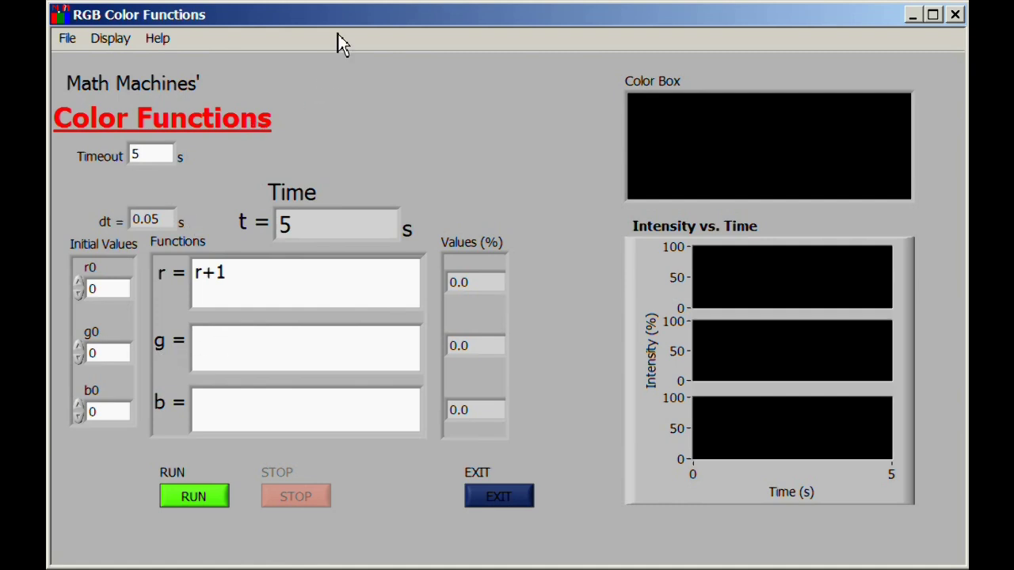
click(224, 341)
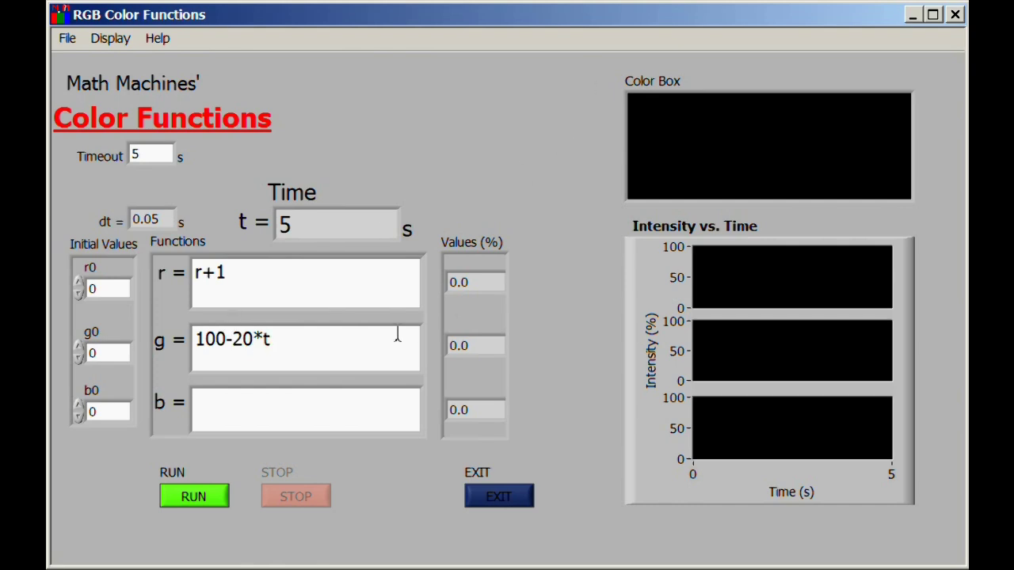
click(200, 502)
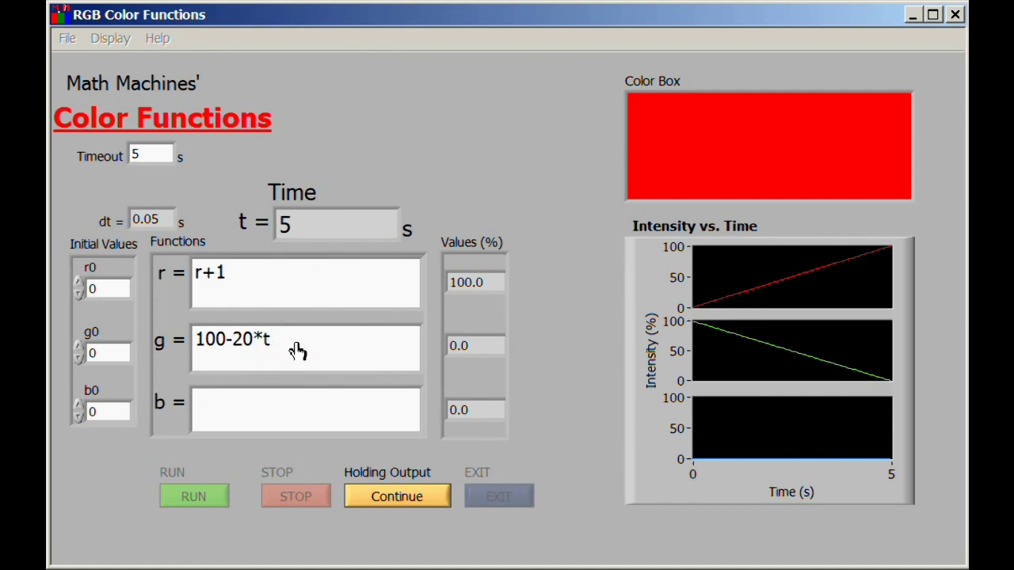
click(413, 499)
drag(309, 341, 194, 338)
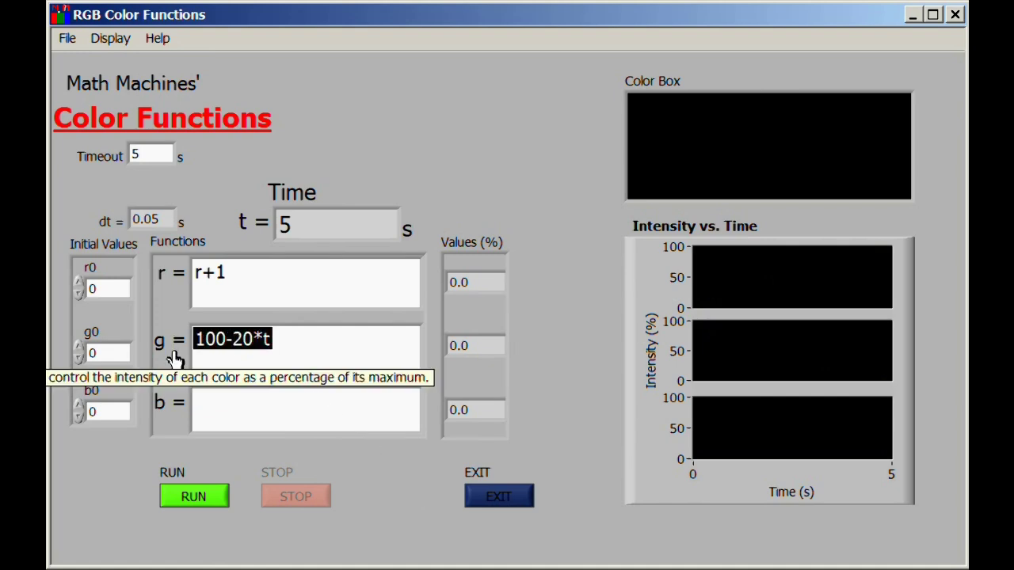
Step: Run the recursive g = g-1 from g0 = 100 beside rising red, then clear the output
text(g-1)
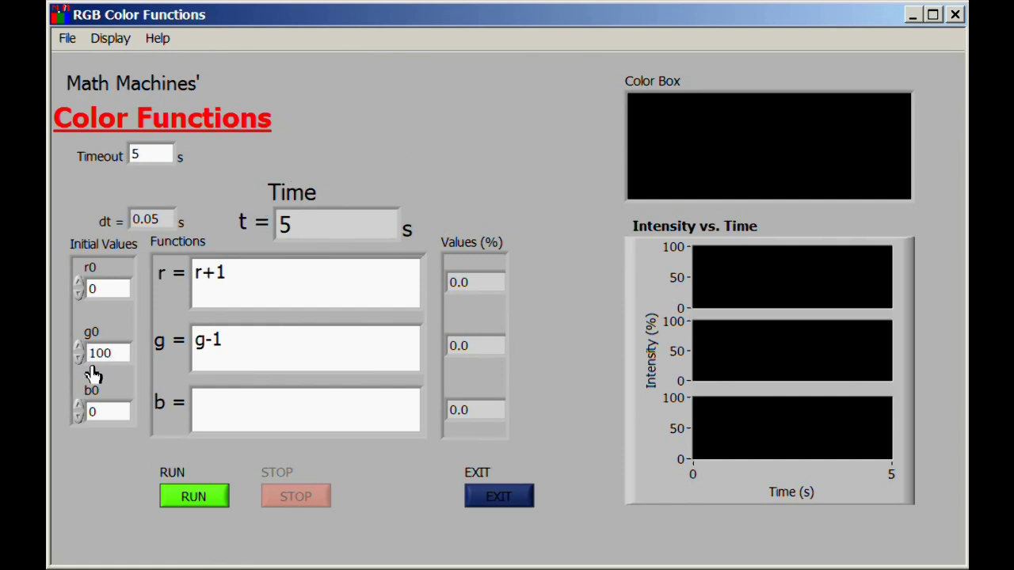
click(191, 497)
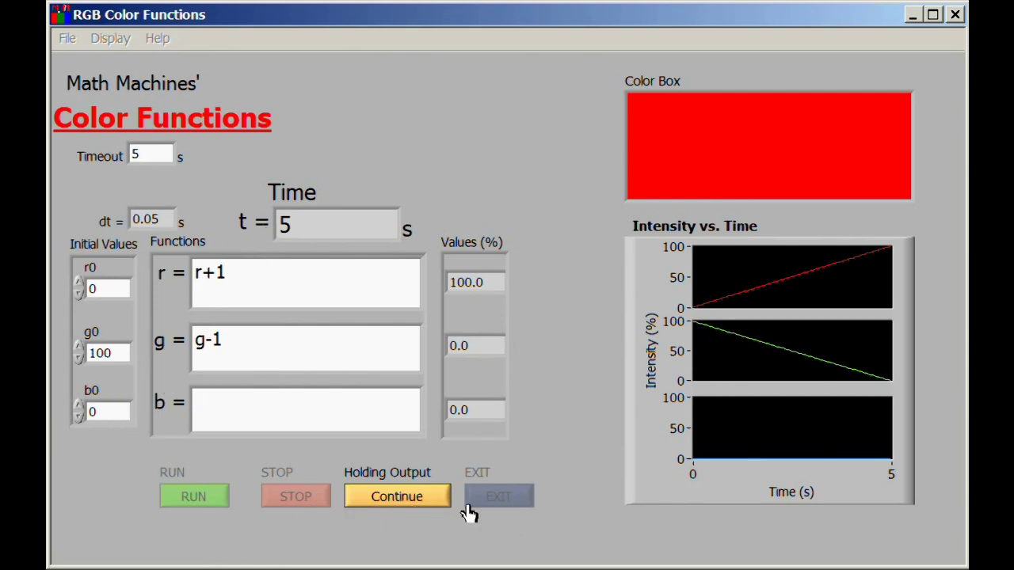
click(432, 505)
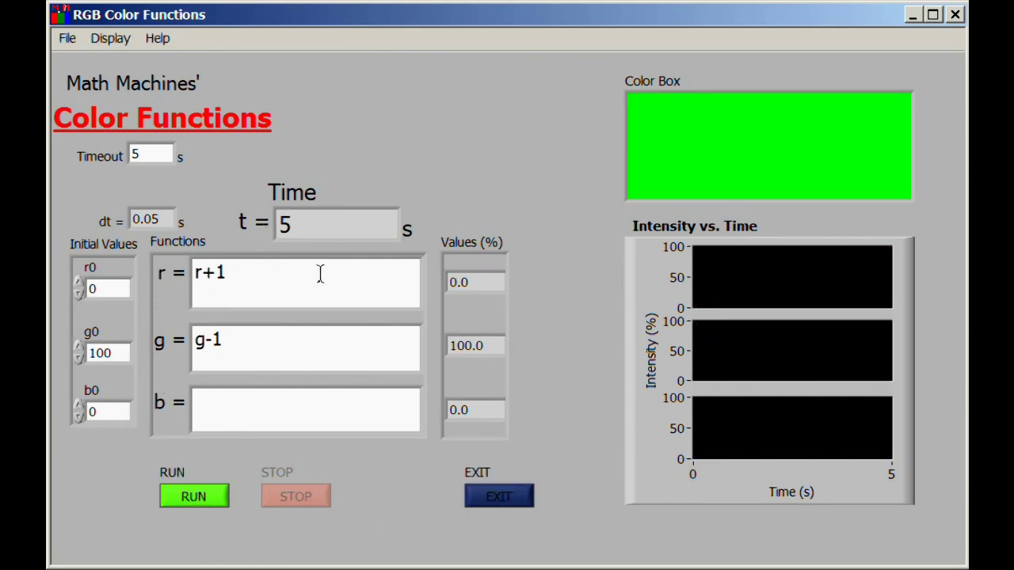
Step: Set r, g and b all to 20*t by copying and pasting, and reset g0 to 0
drag(319, 276, 160, 273)
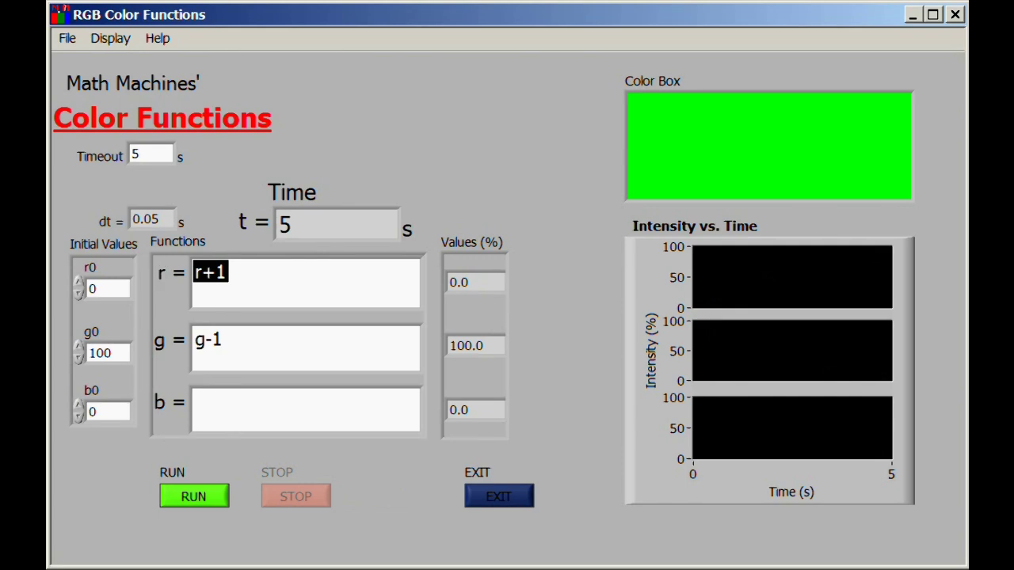
text(10)
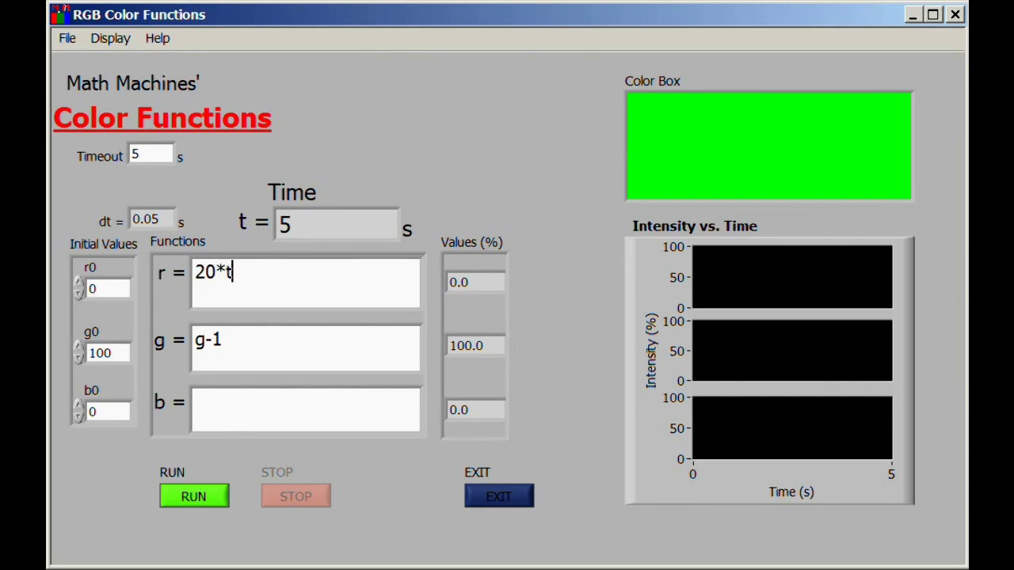
drag(261, 272, 133, 266)
key(ctrl+c)
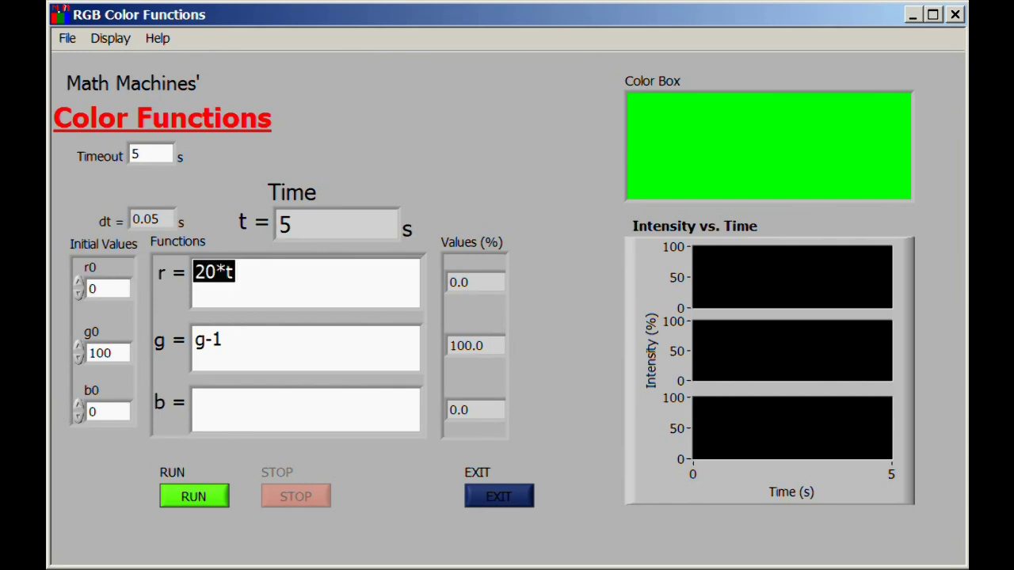
drag(243, 346, 165, 366)
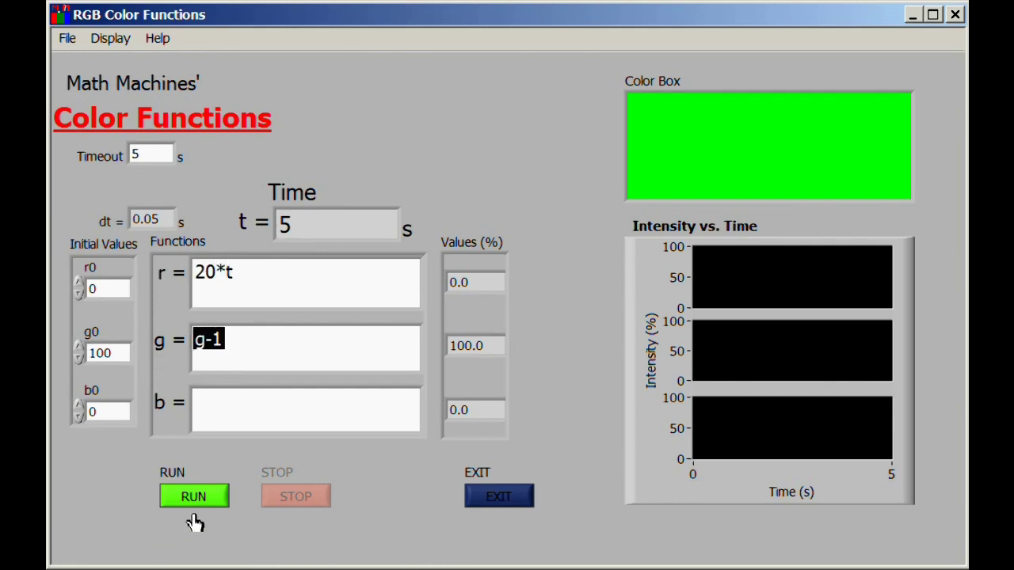
key(ctrl+v)
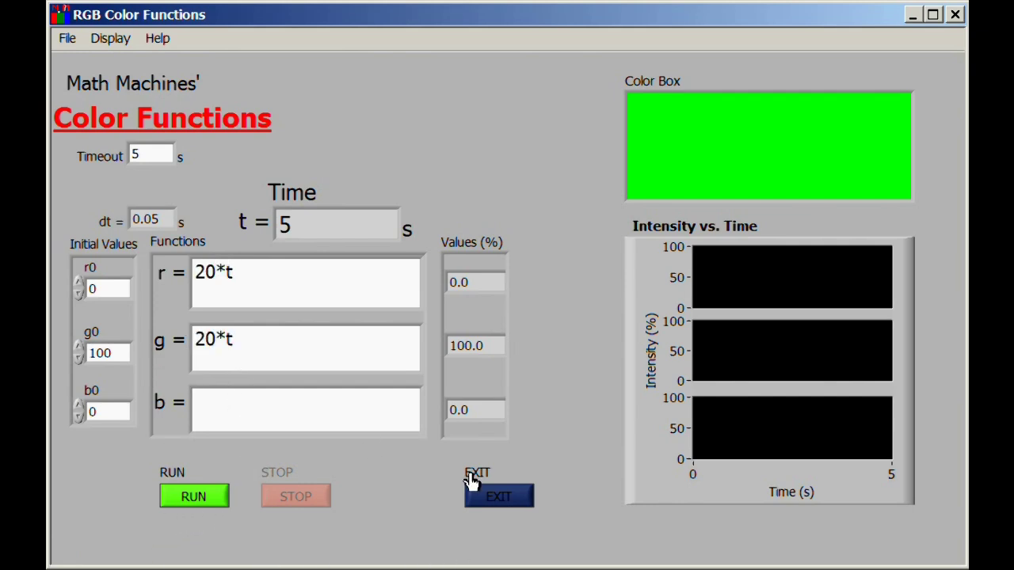
key(ctrl+v)
drag(123, 353, 78, 354)
text(0)
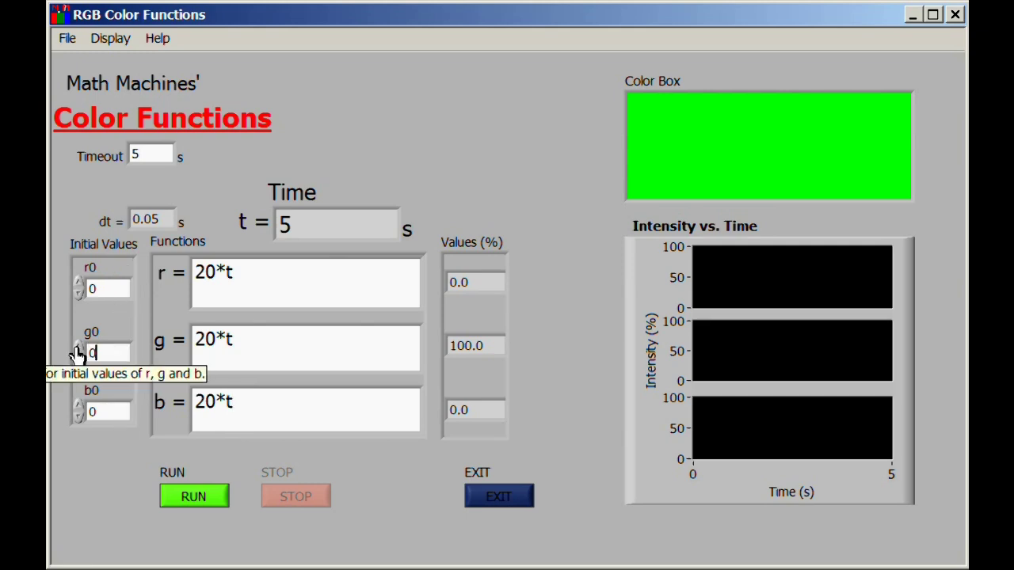
Step: Hide the Initial Values and dt fields, then run all three colours at 20*t
click(118, 41)
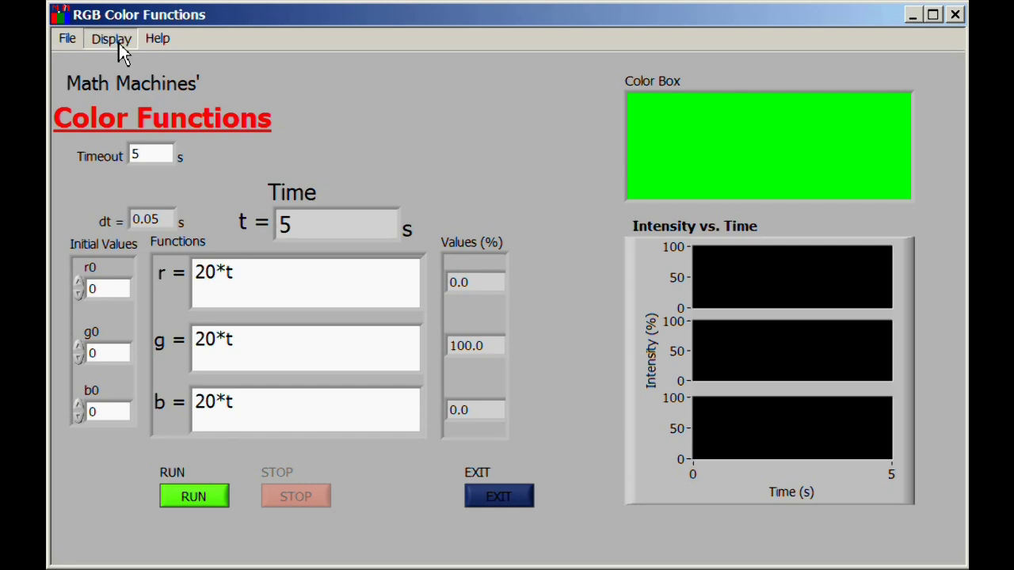
click(123, 111)
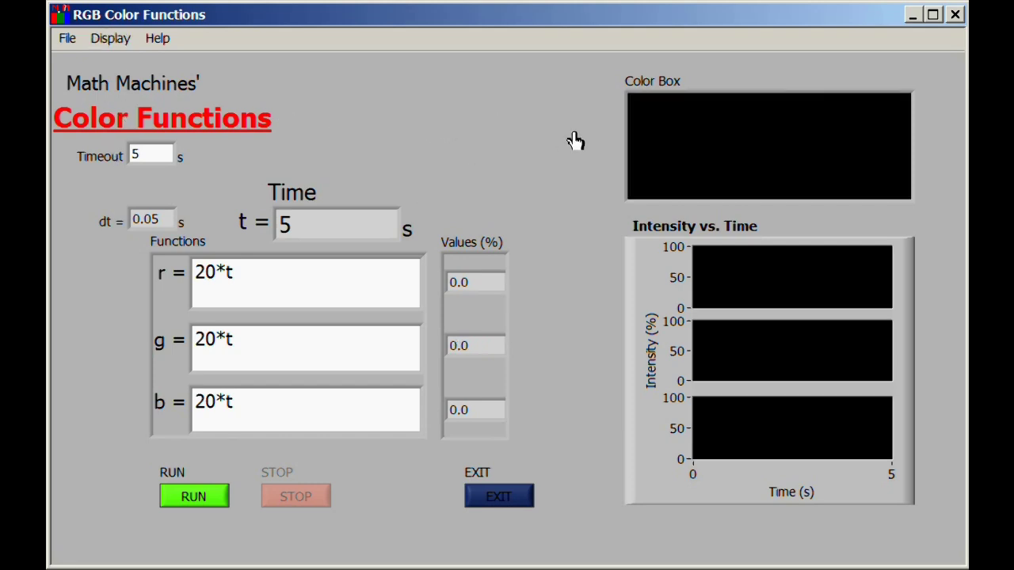
click(118, 42)
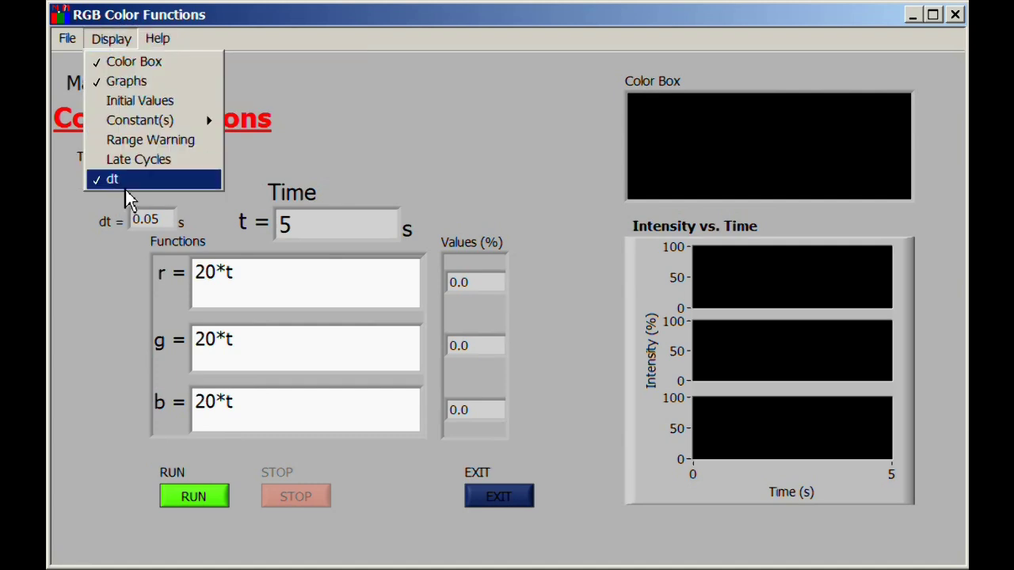
click(129, 183)
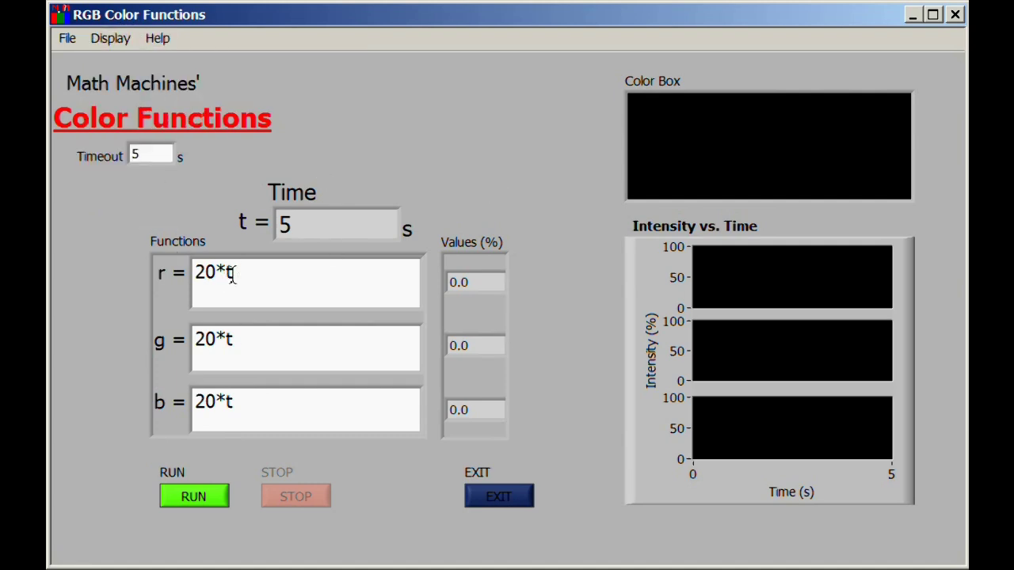
click(191, 498)
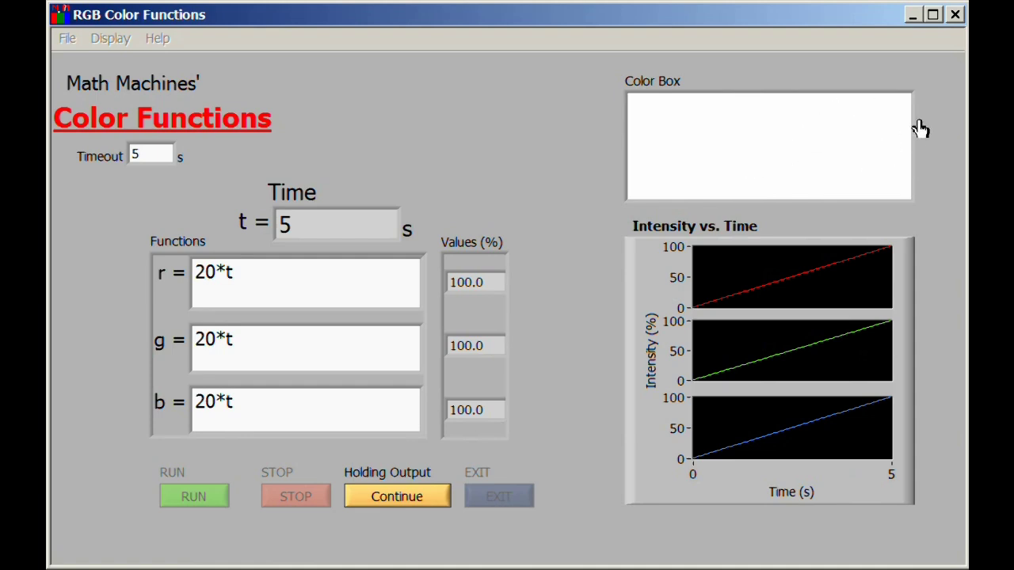
Step: Clear the outputs, change b to 100-20*t with r and g at 20*t, and run it
click(420, 507)
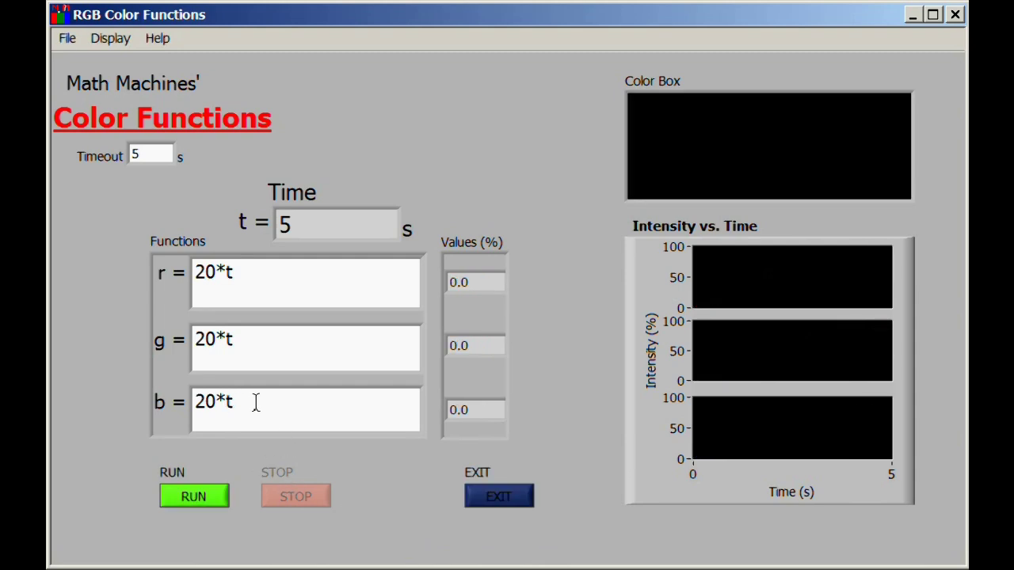
drag(243, 404, 167, 427)
text(1)
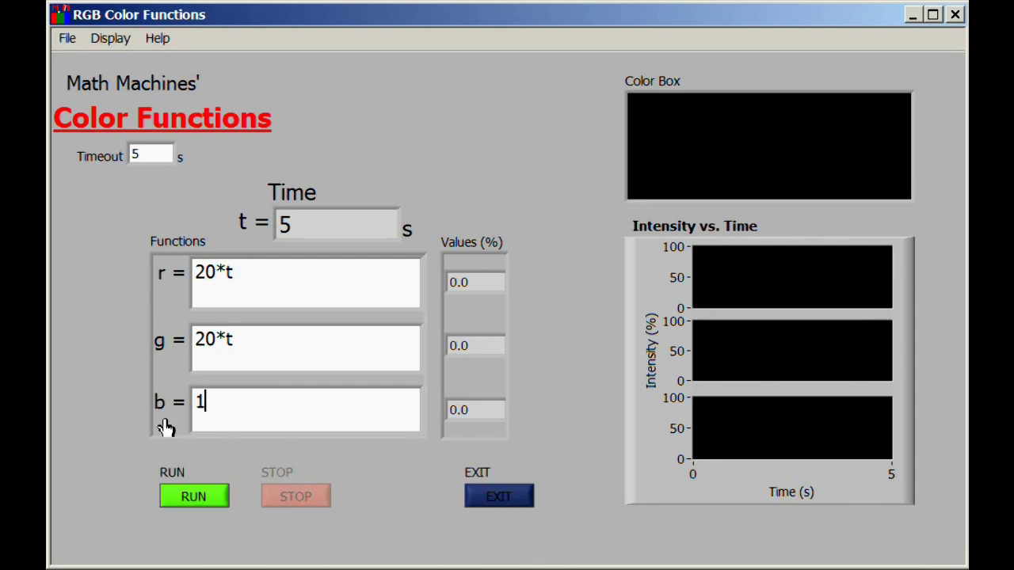
text(00-)
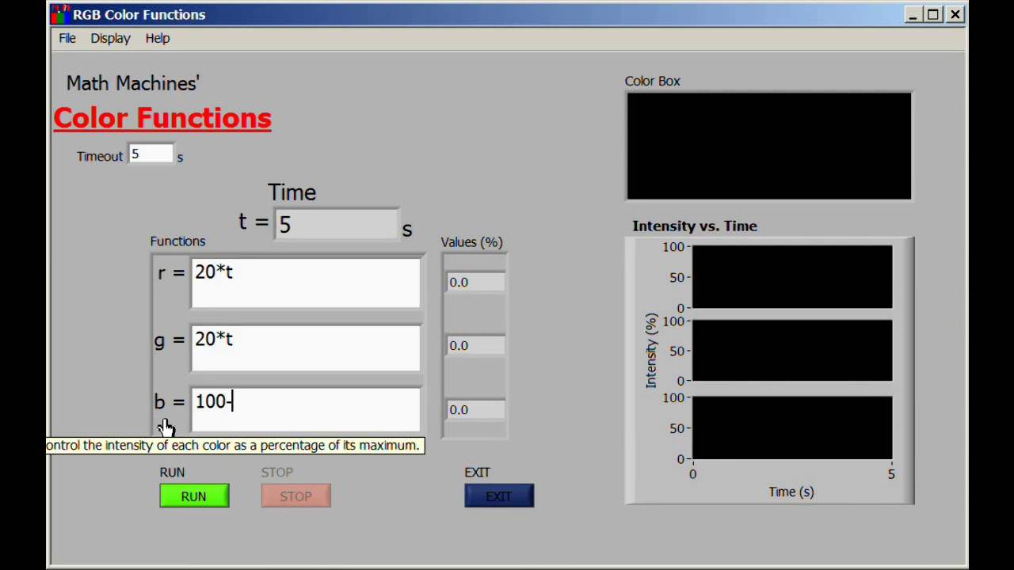
text(20*t)
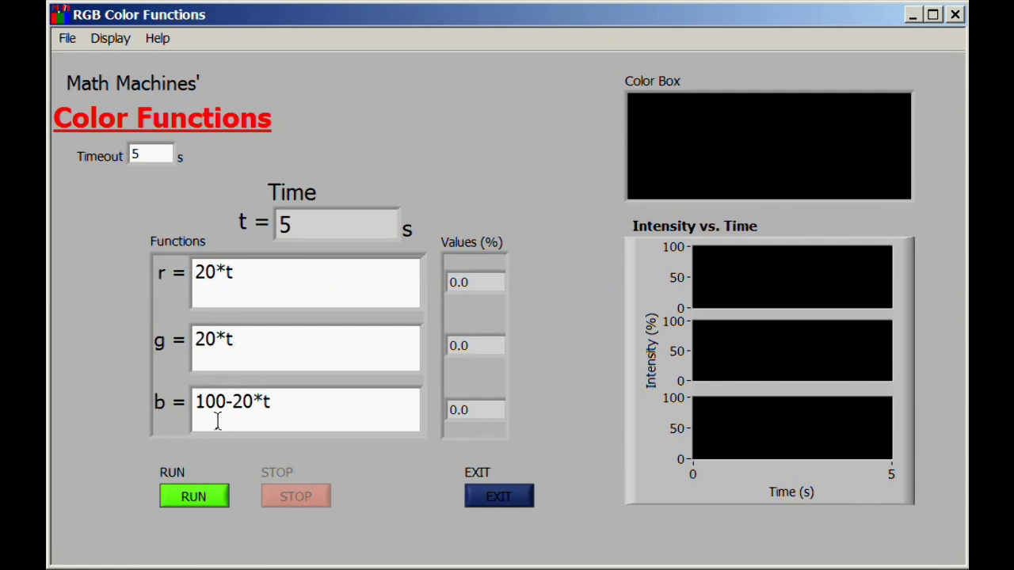
click(208, 500)
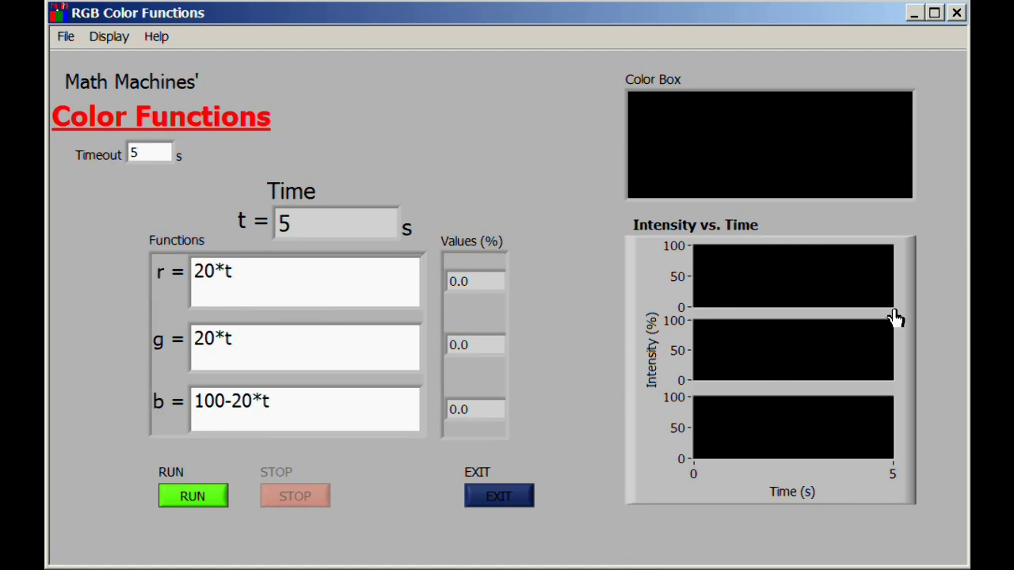
mouse_move(895, 317)
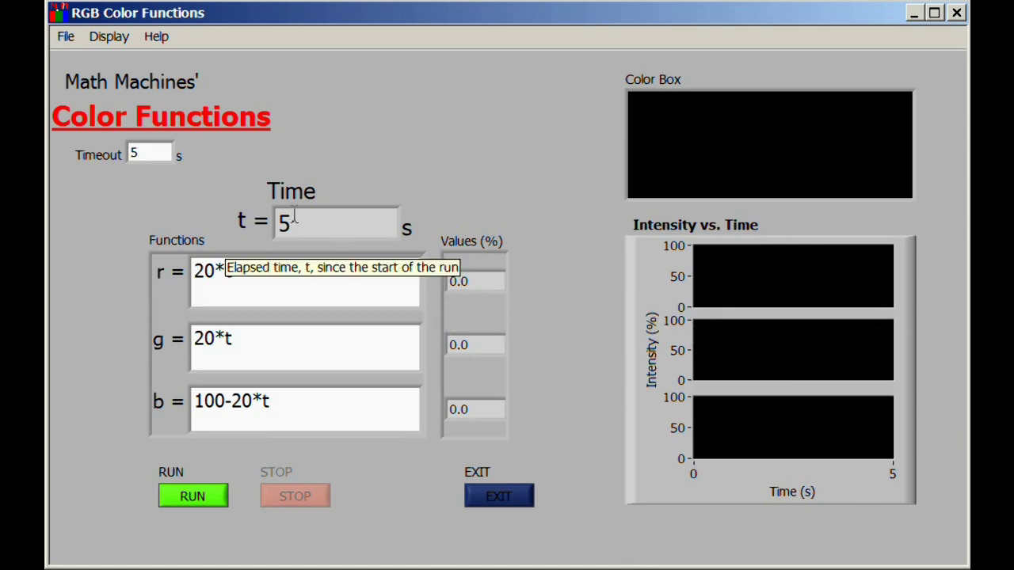
Step: Change the Timeout from 5 to 10 seconds
drag(154, 153, 123, 153)
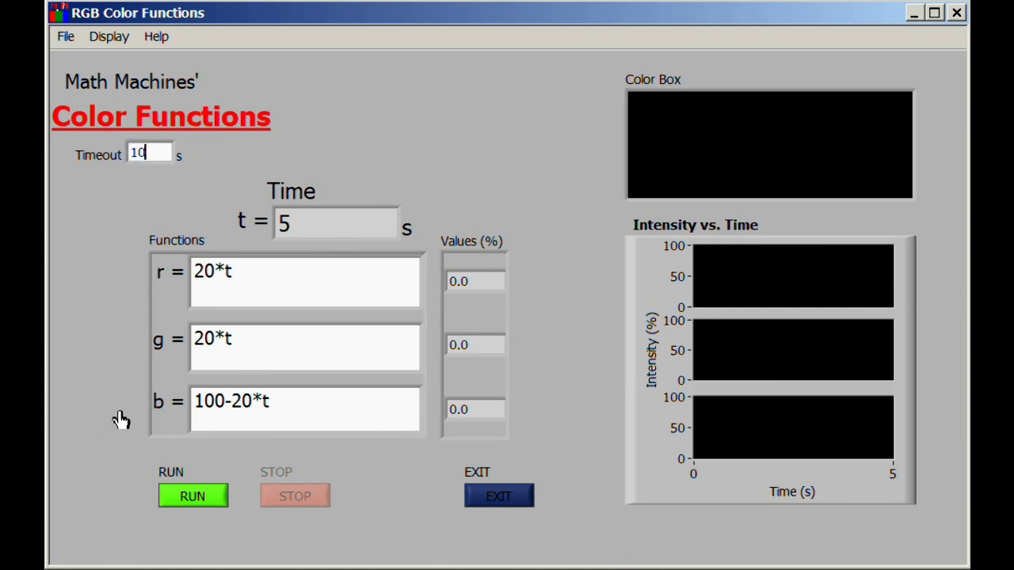
text(10)
key(Return)
Step: Delete the existing b, g and r function formulas
drag(348, 421, 113, 407)
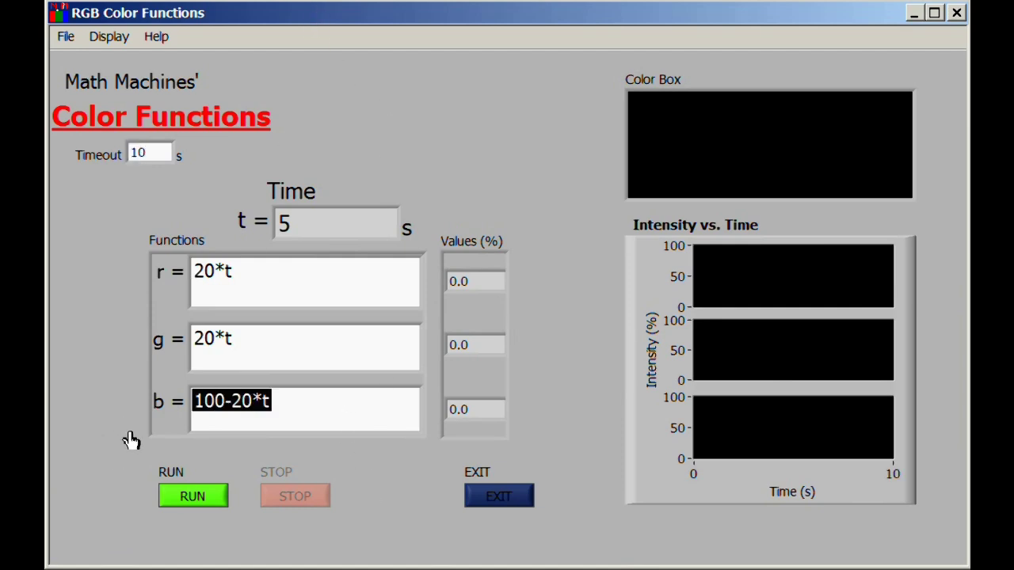
key(BackSpace)
drag(245, 344, 190, 341)
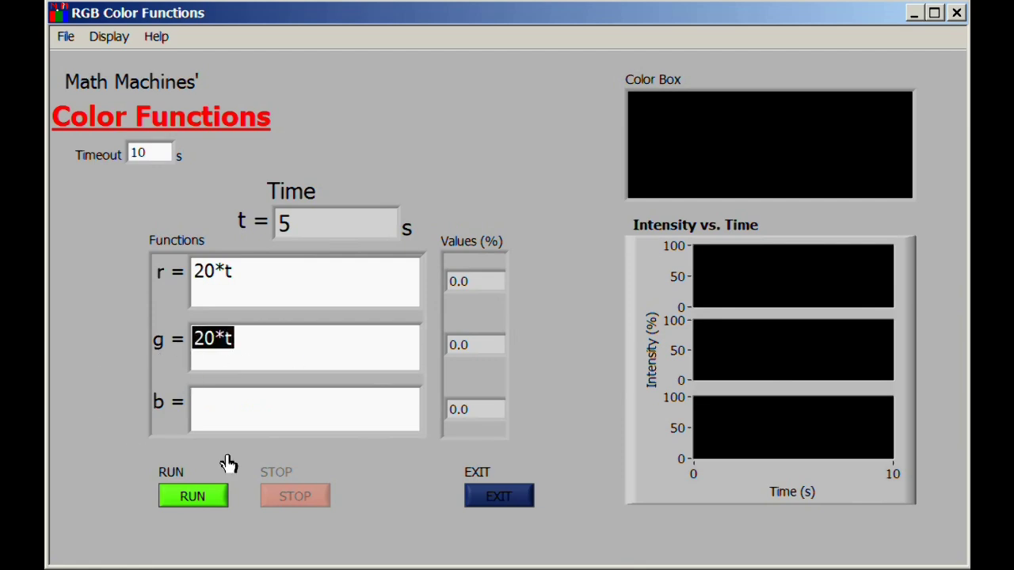
key(BackSpace)
drag(248, 272, 119, 271)
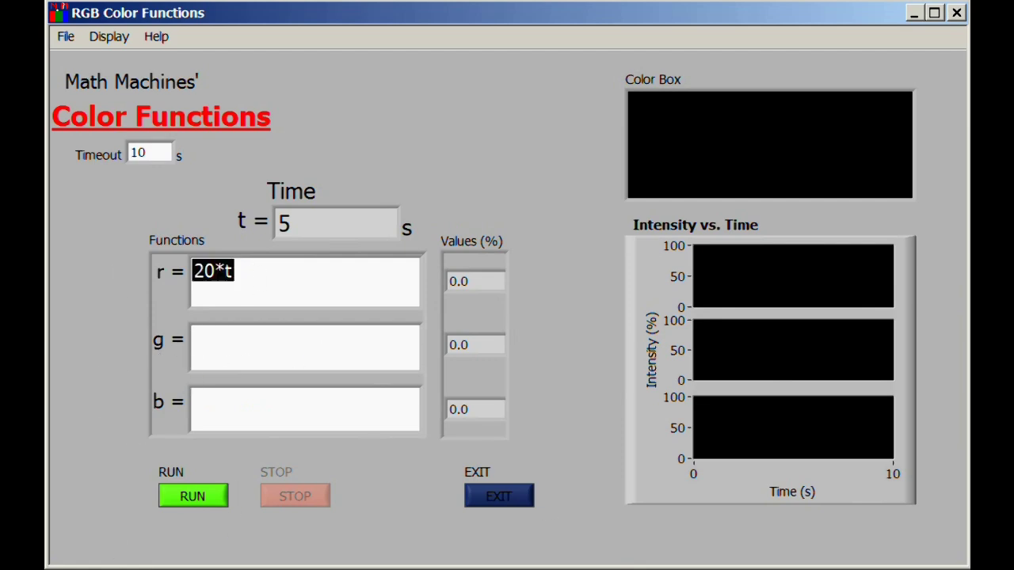
key(BackSpace)
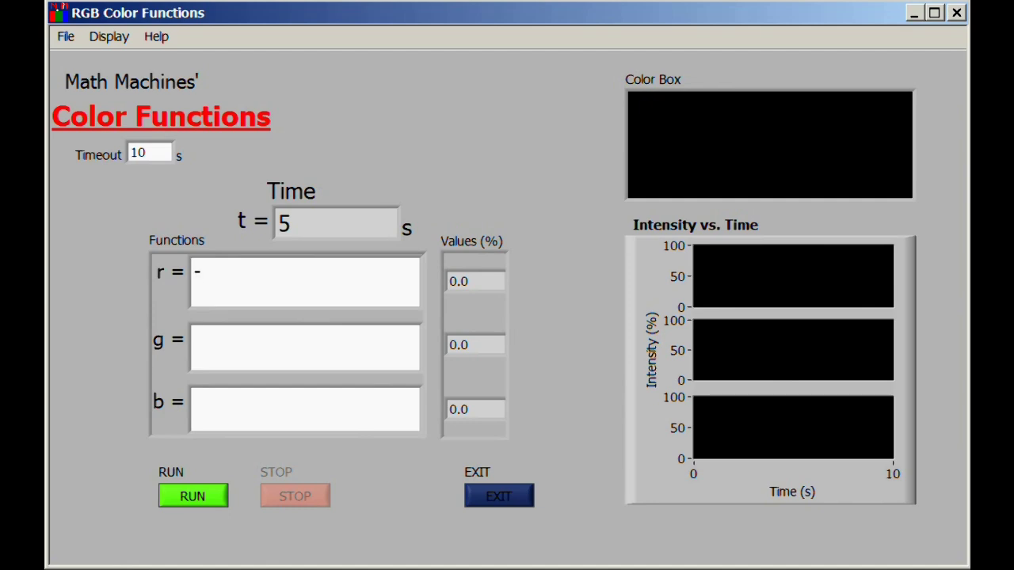
Step: Enter r = -t^2+10*t, run it, rerun and stop at t = 5.35 s, then clear outputs
text(^2+10)
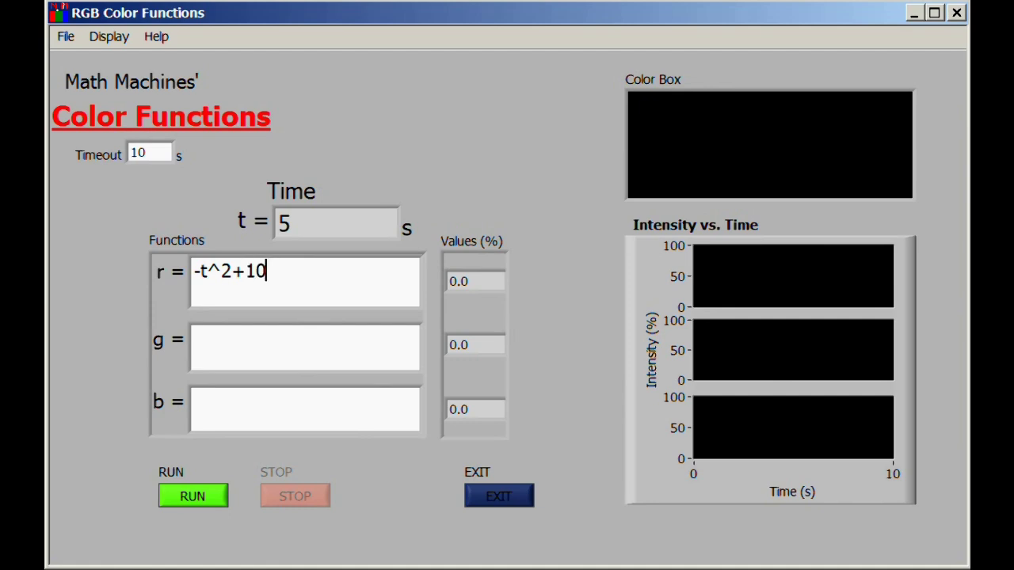
text(*t)
click(187, 499)
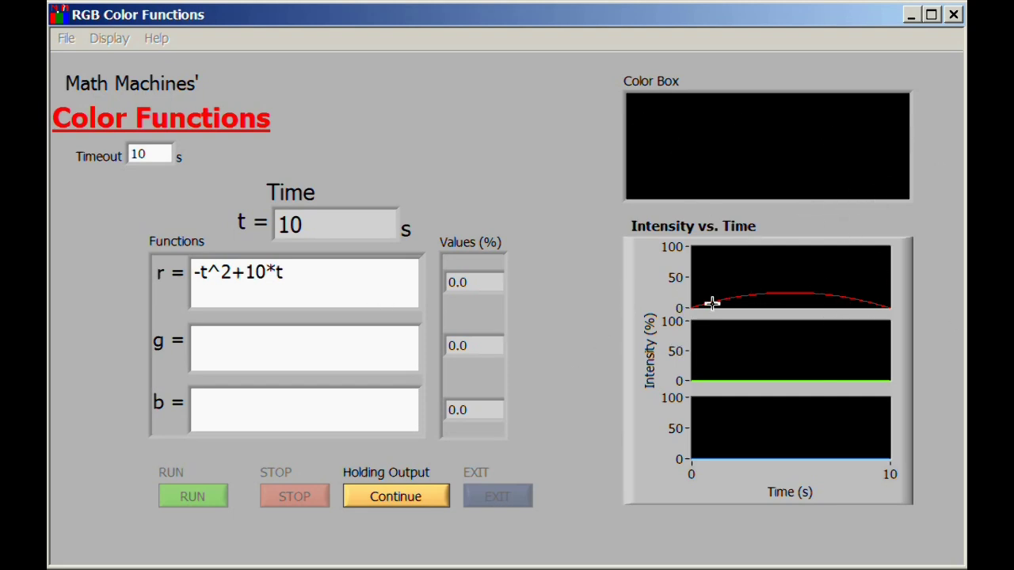
click(363, 508)
click(201, 502)
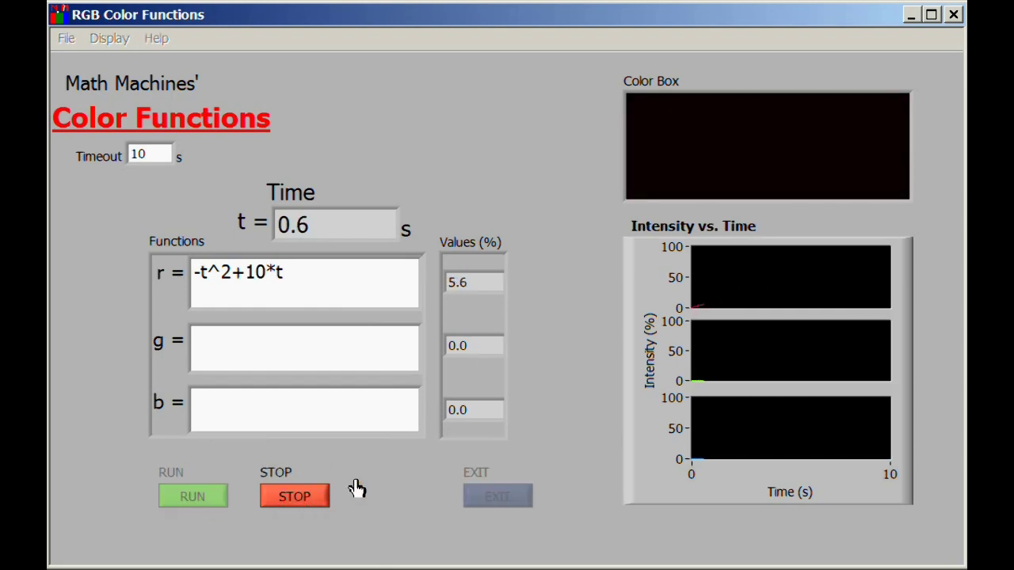
click(299, 507)
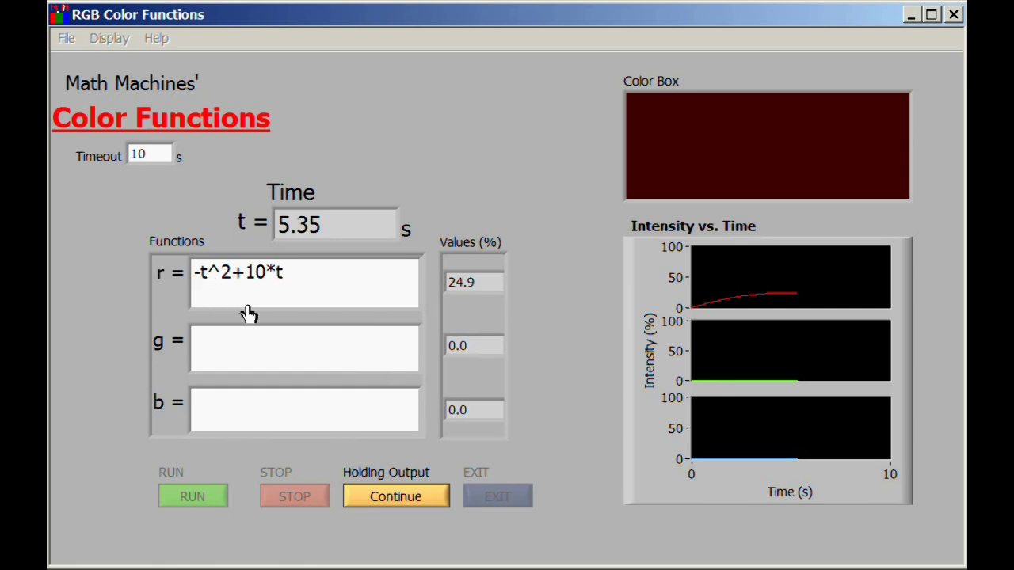
click(412, 505)
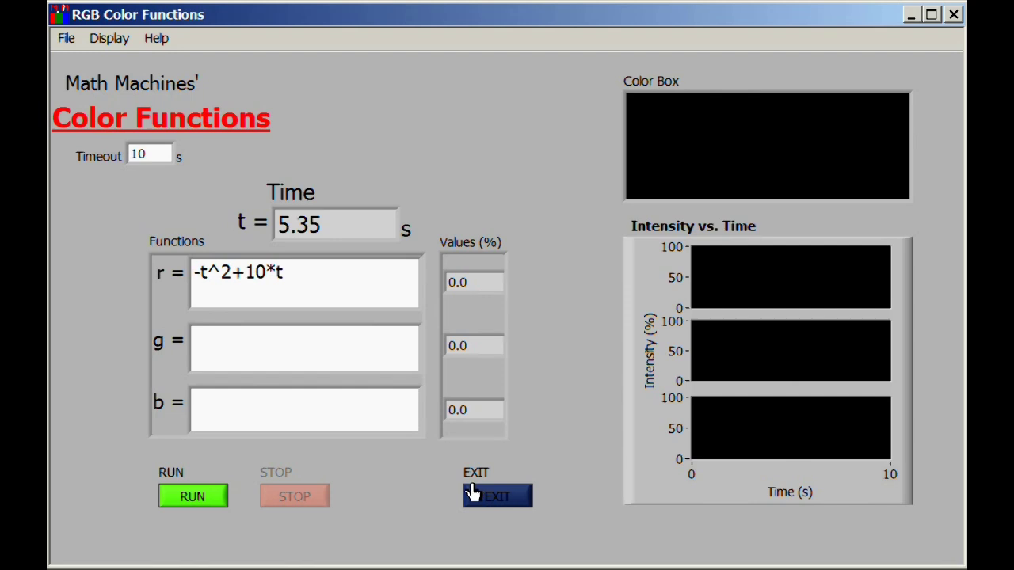
Step: Change r to -4*t^2+40*t and run it over the 10 s timeout
text(4*t^2+)
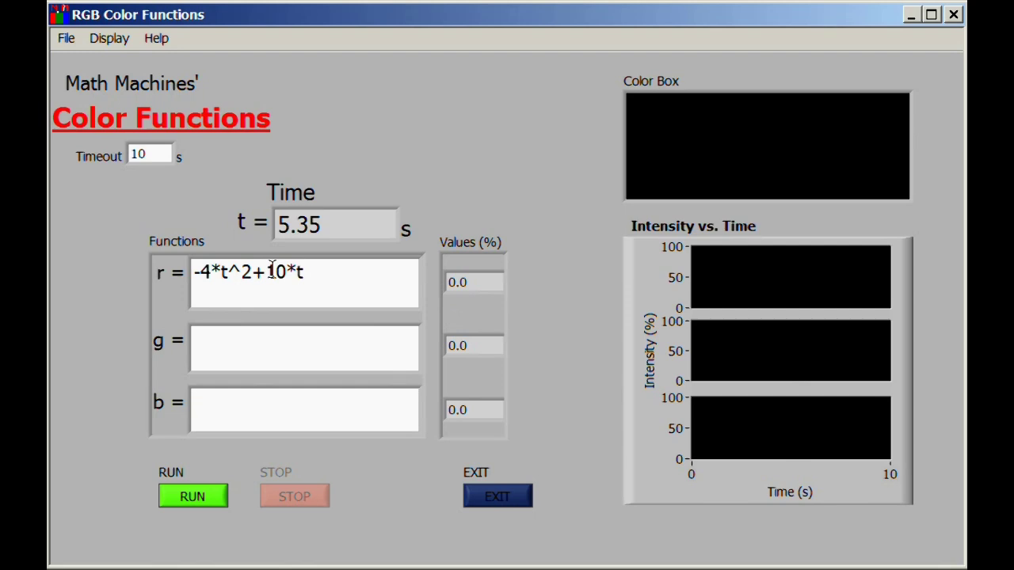
text(4)
click(204, 499)
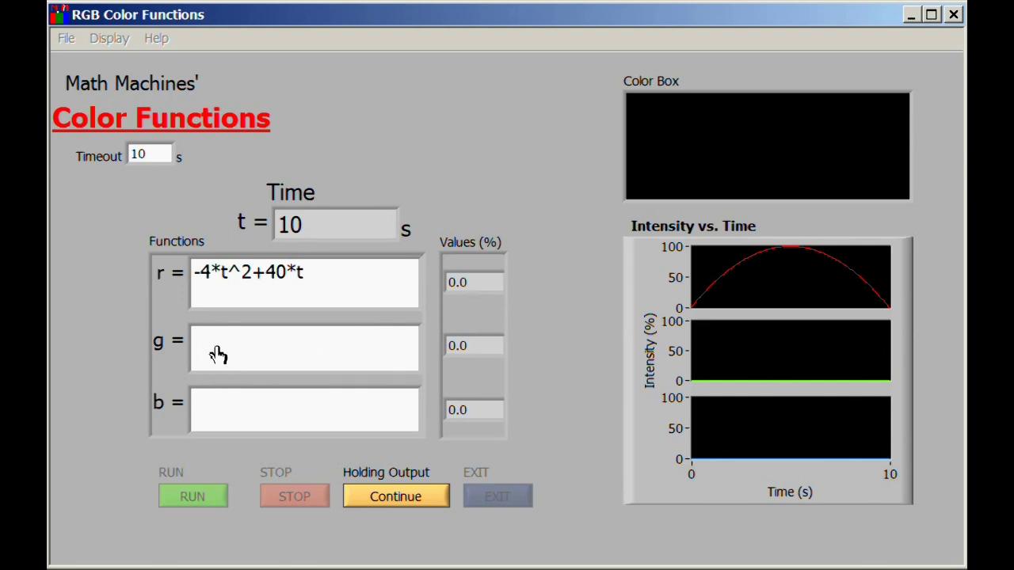
Step: Clear the plots and enter the g function as 100-r
click(385, 500)
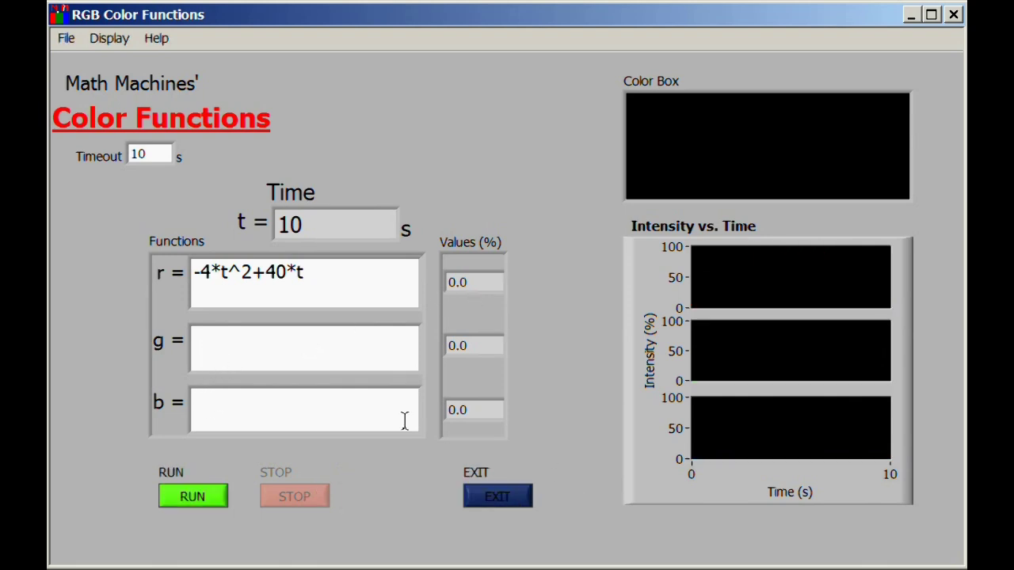
click(220, 341)
text(100-r)
key(Return)
click(403, 499)
Step: Replace r in g with (-4*t^2+40*t), run it, and clear the plots
double_click(234, 339)
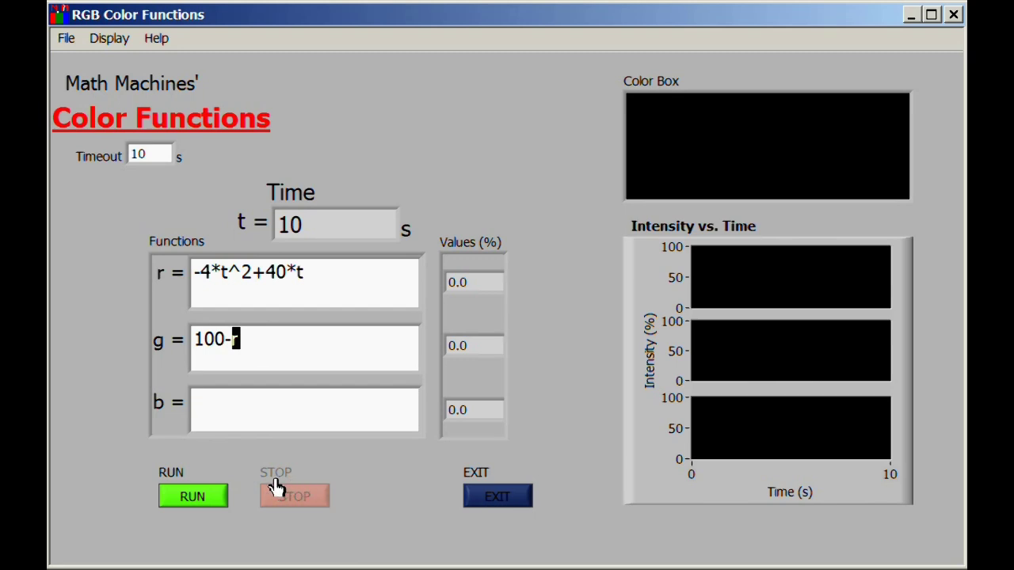
text(()
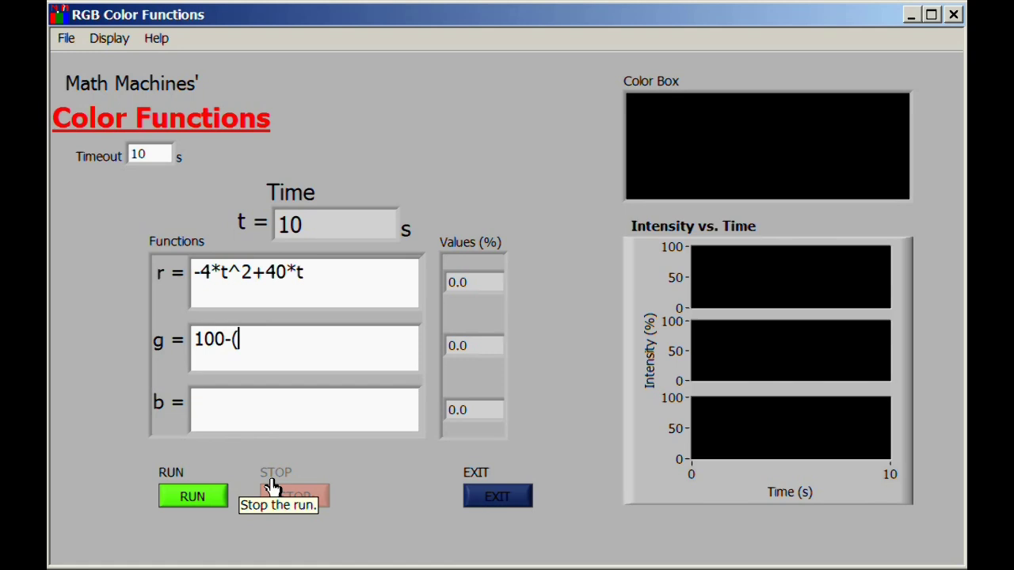
text(-4*t^2+4)
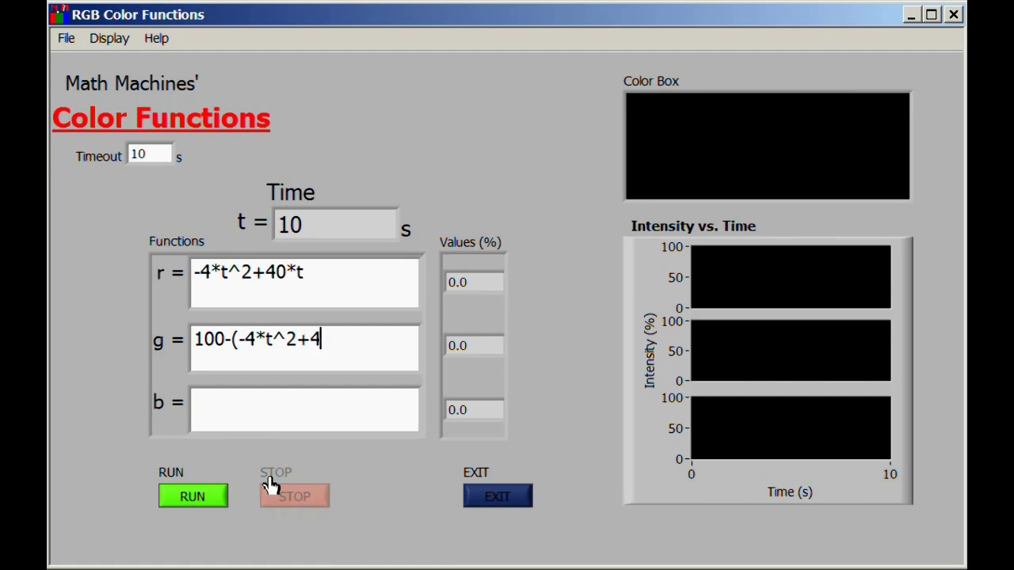
text(0*t))
click(199, 497)
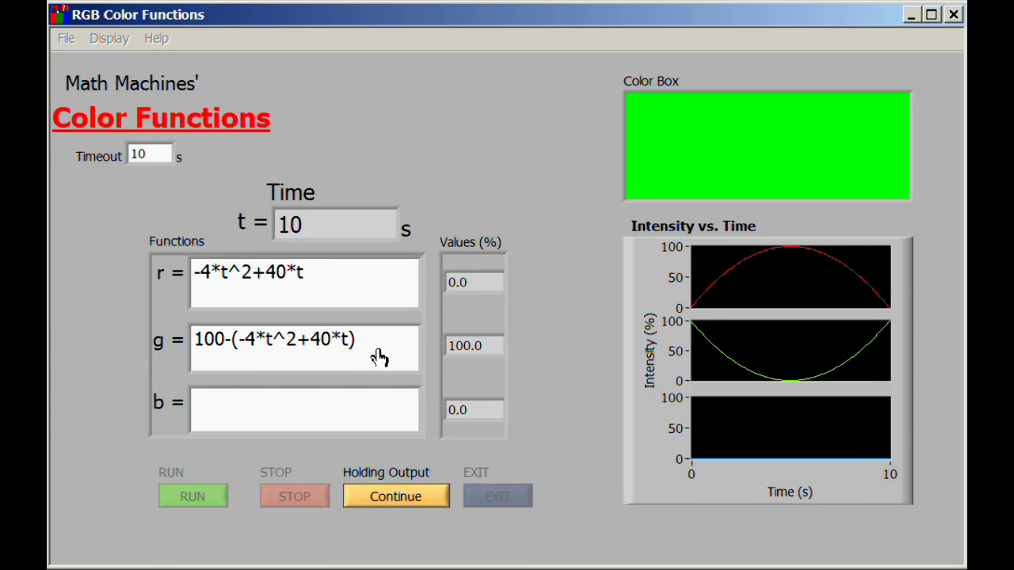
click(395, 497)
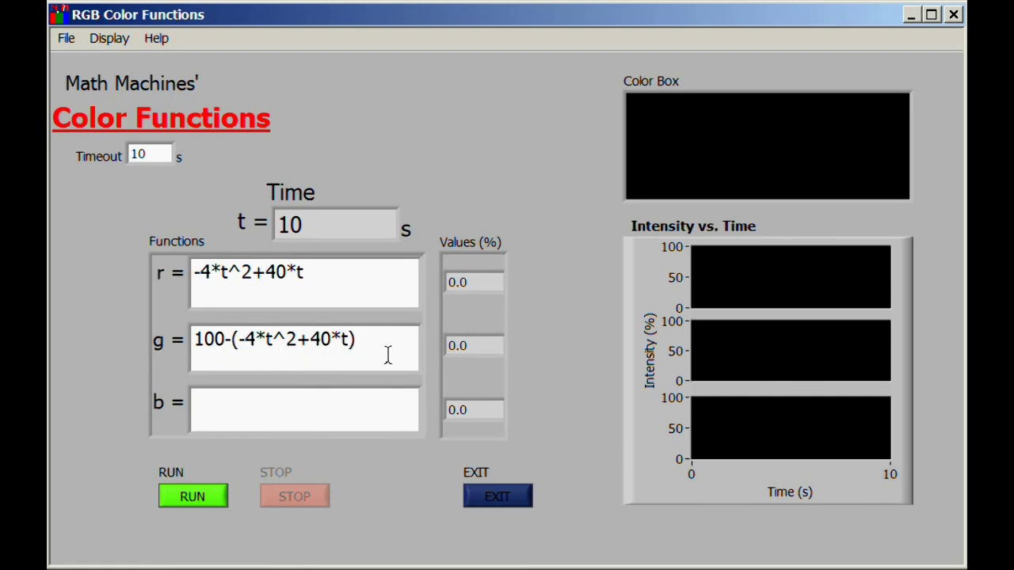
Step: Rewrite g as 4*t^2-40*t+100 and run the red and green parabolas
drag(388, 351, 165, 350)
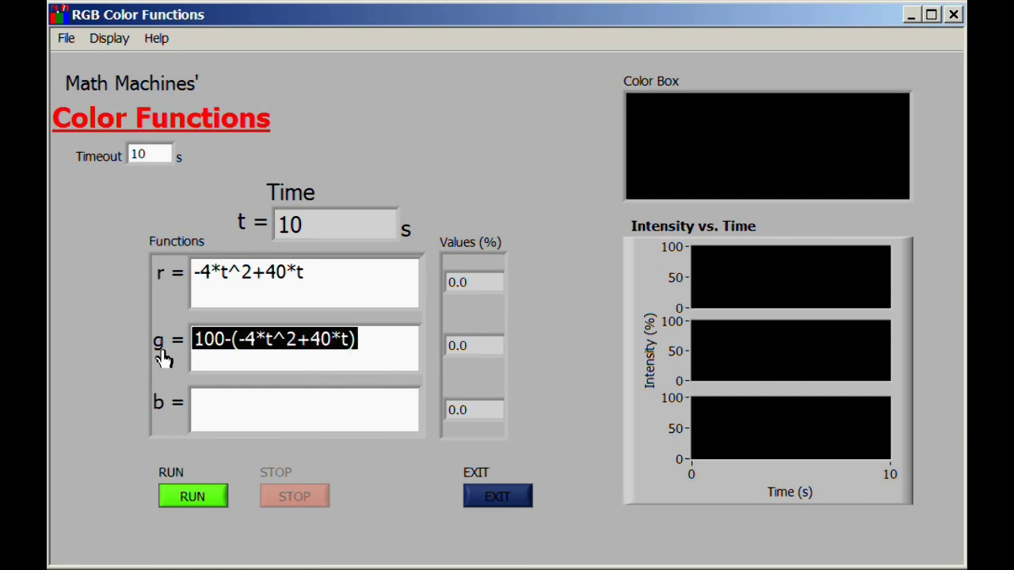
text(4)
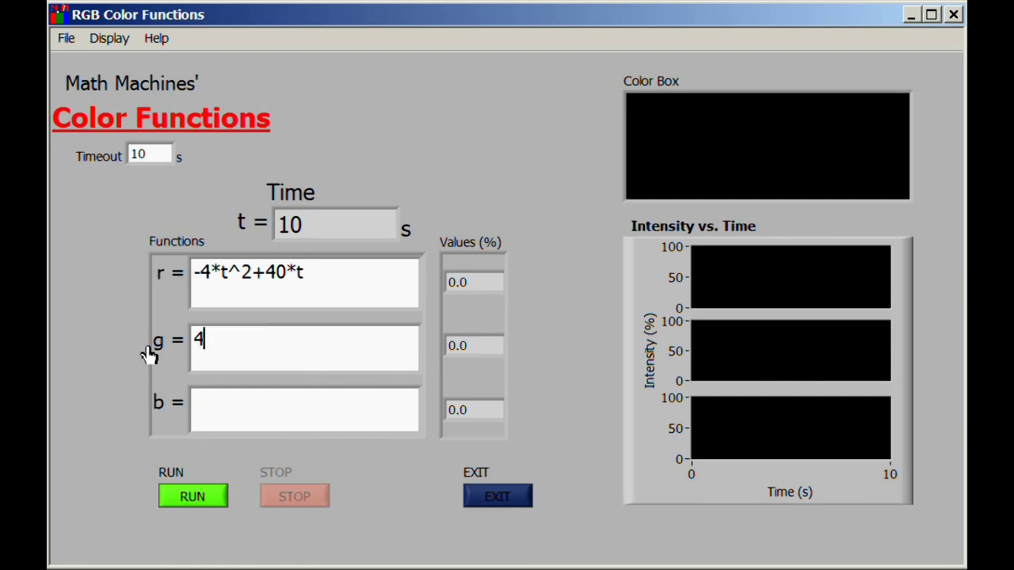
text(*t^2-40)
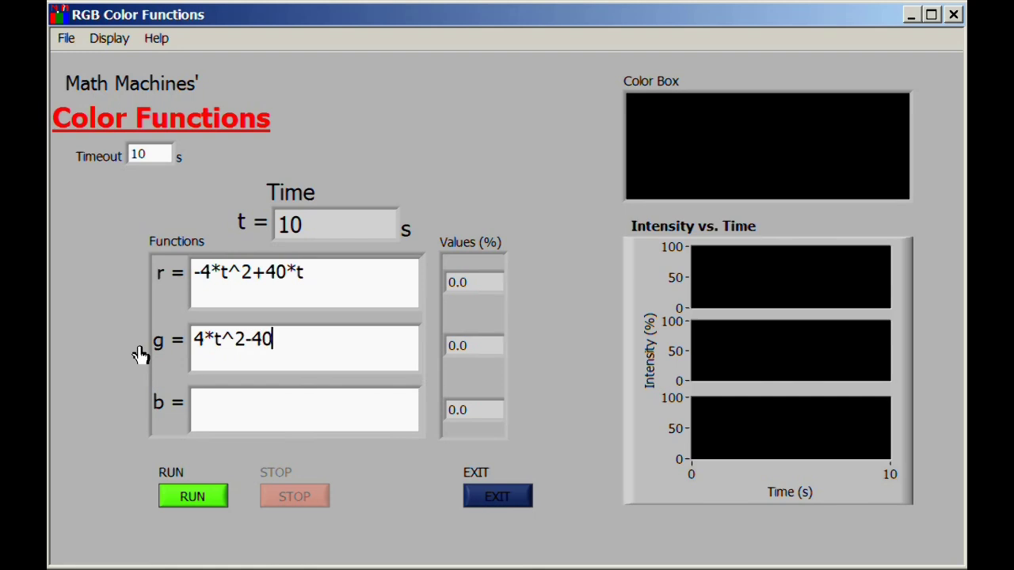
text(*t+100)
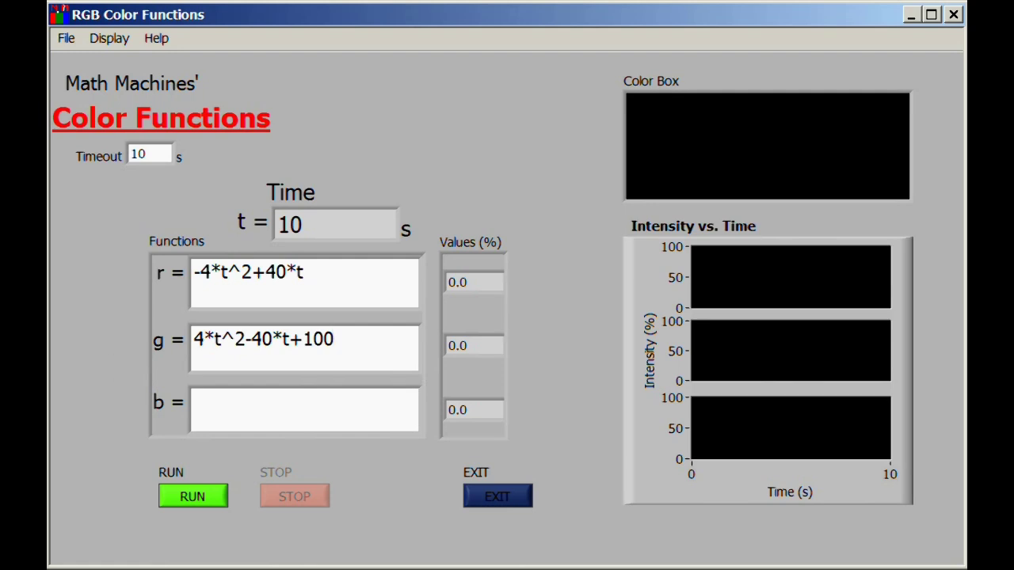
click(198, 499)
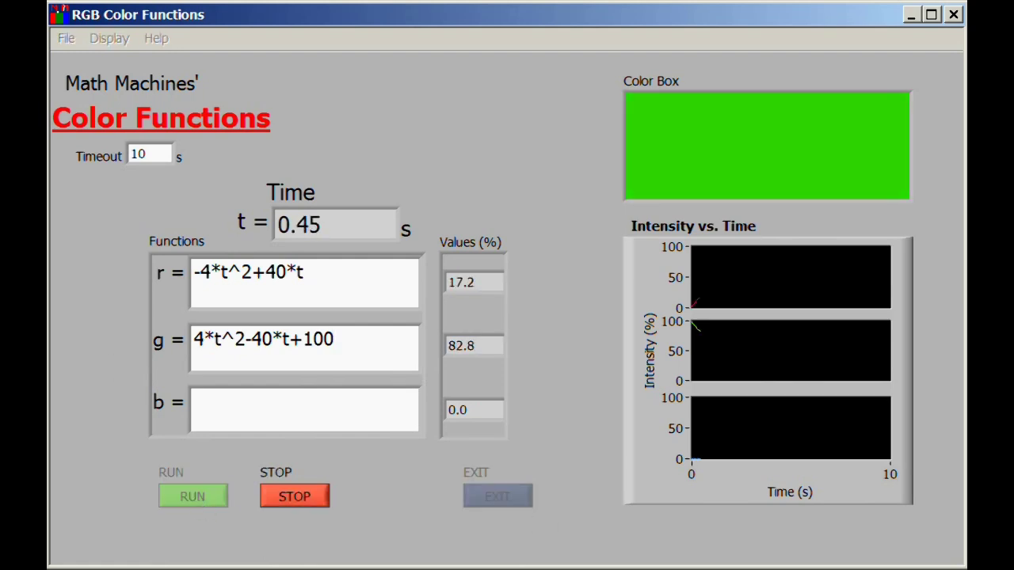